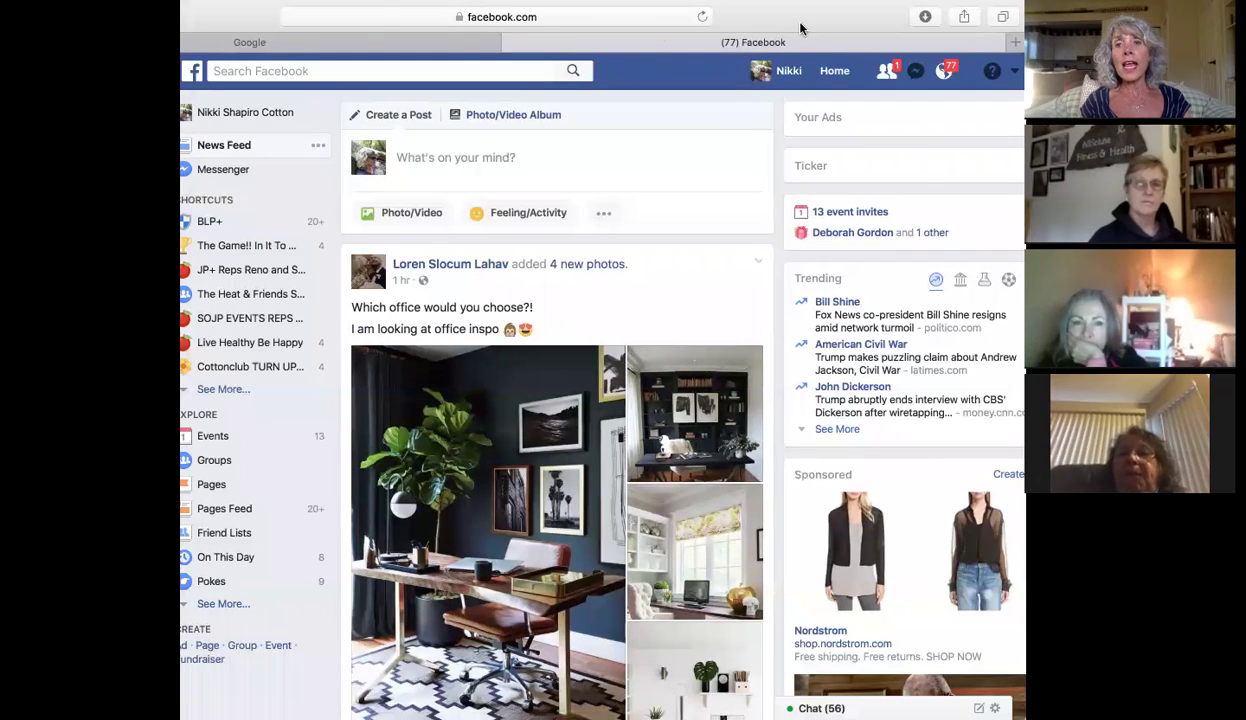
Open the events page, expand this week's upcoming events and look through the list
key(super+shift+l)
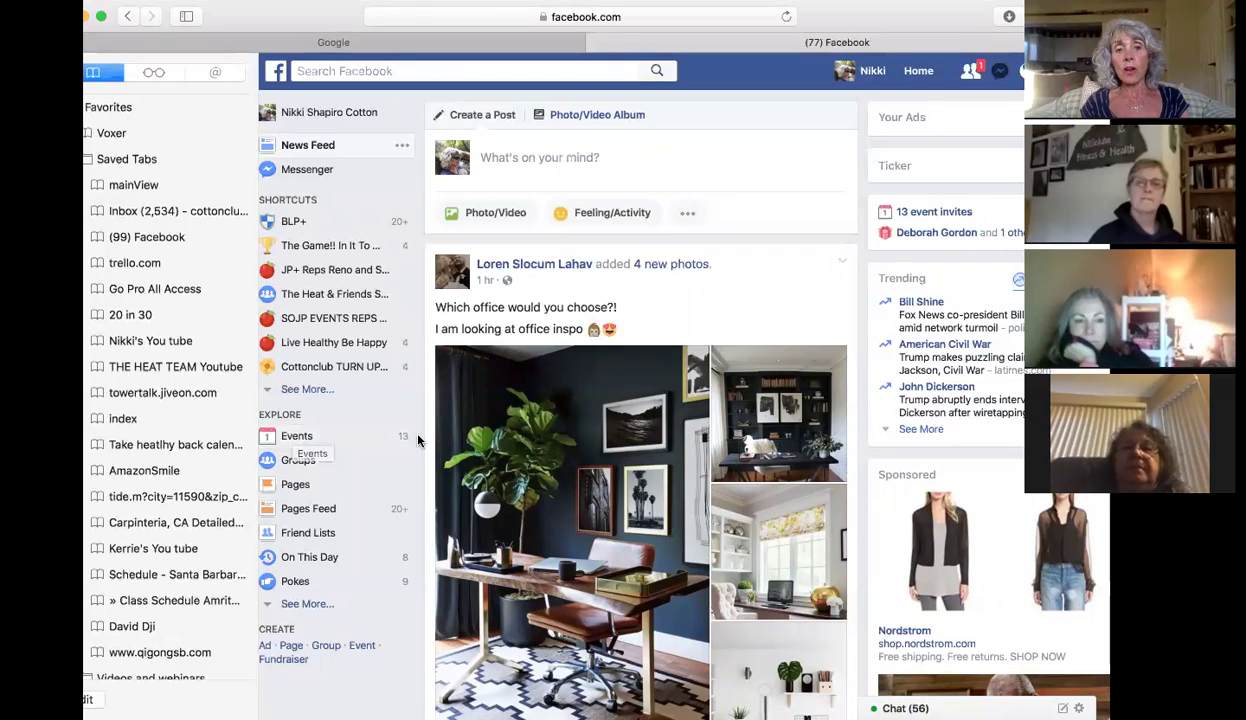
click(287, 438)
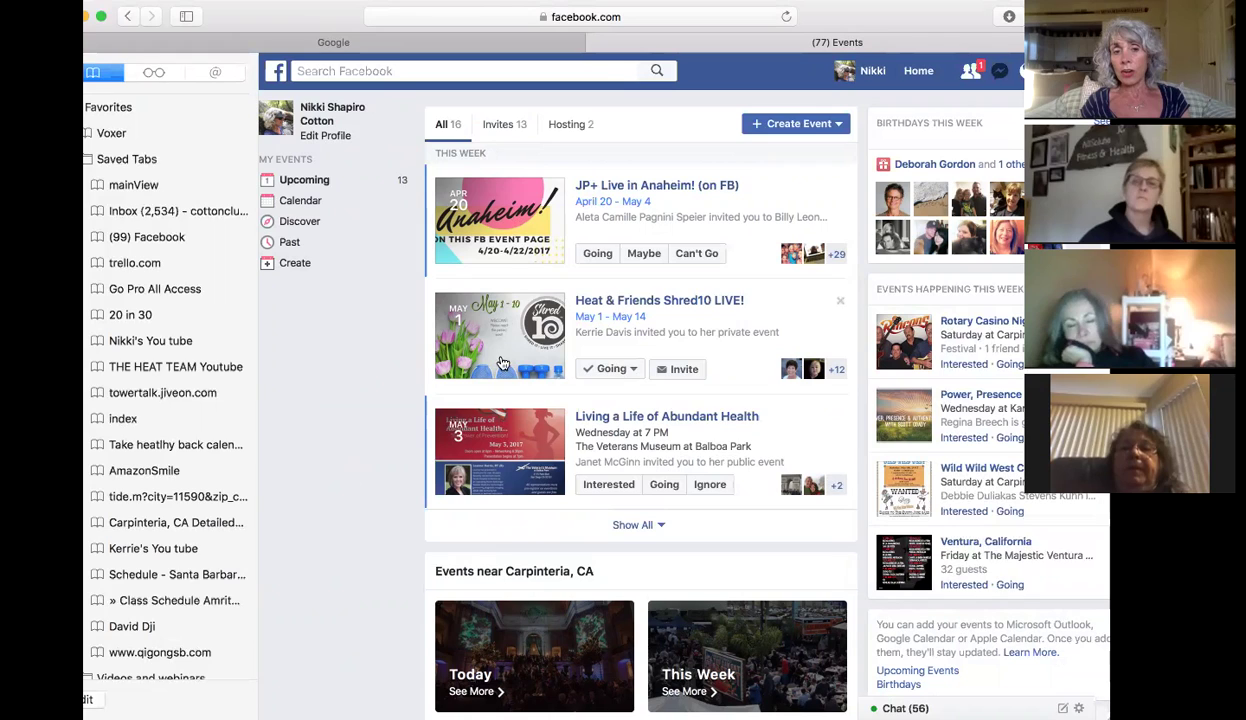
click(633, 526)
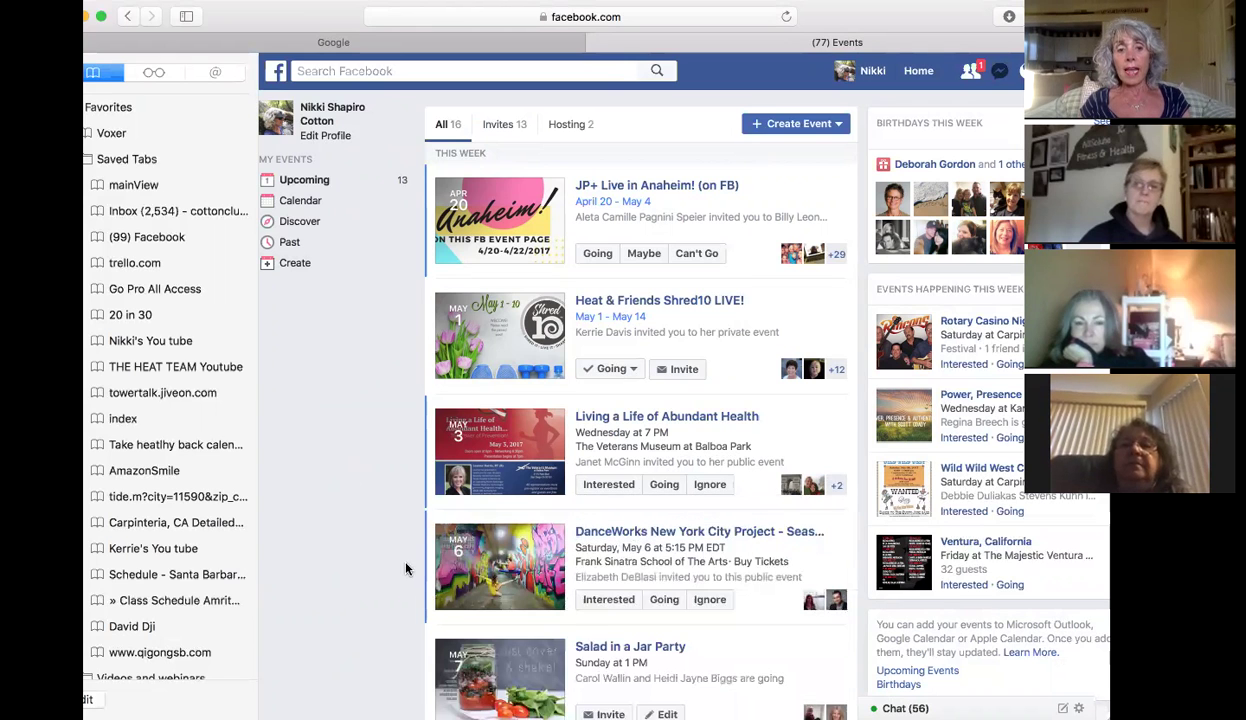
scroll(406, 569, down, 3)
scroll(406, 569, down, 2)
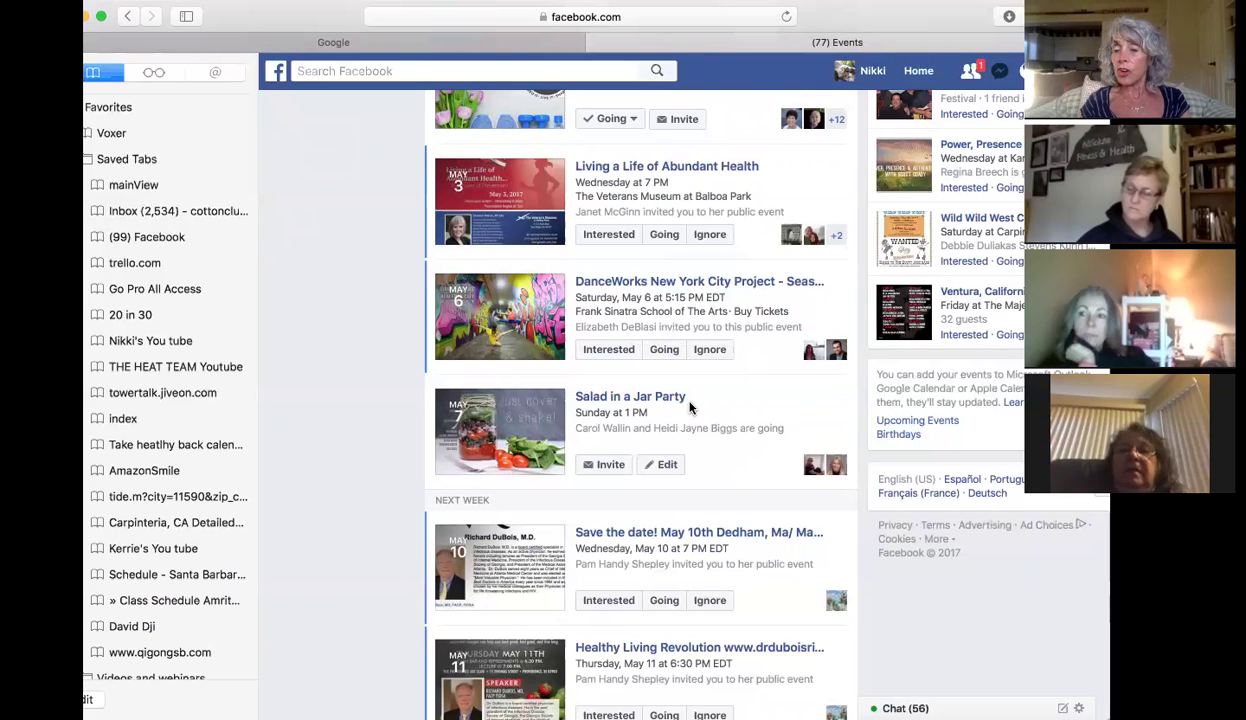
mouse_move(690, 314)
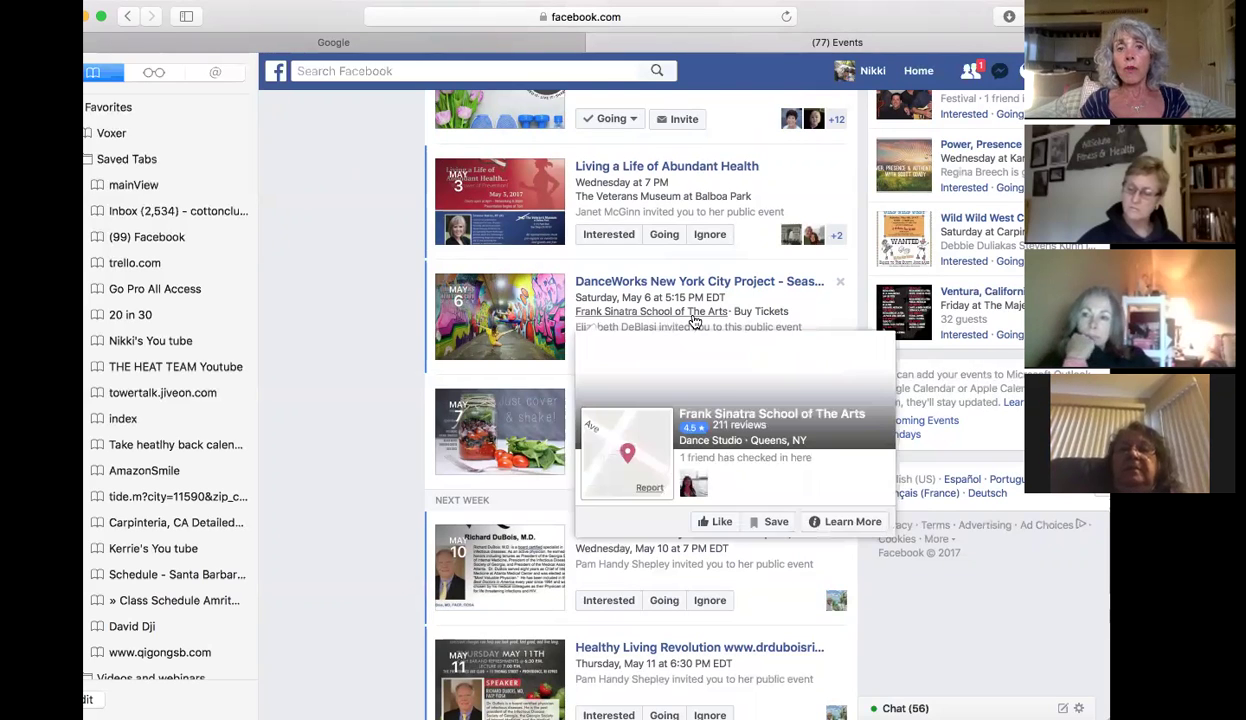
scroll(693, 320, up, 2)
scroll(693, 320, up, 5)
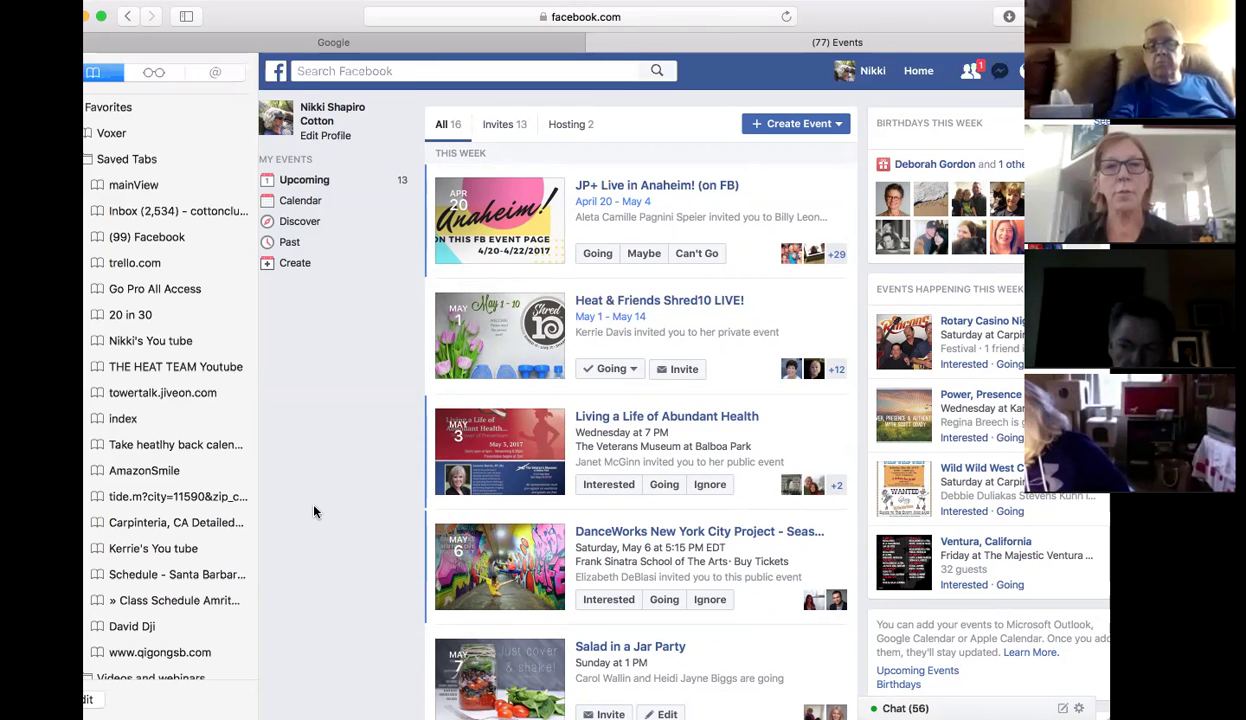
Open the Salad in a Jar Party event, review its editable details and save them
scroll(313, 511, down, 3)
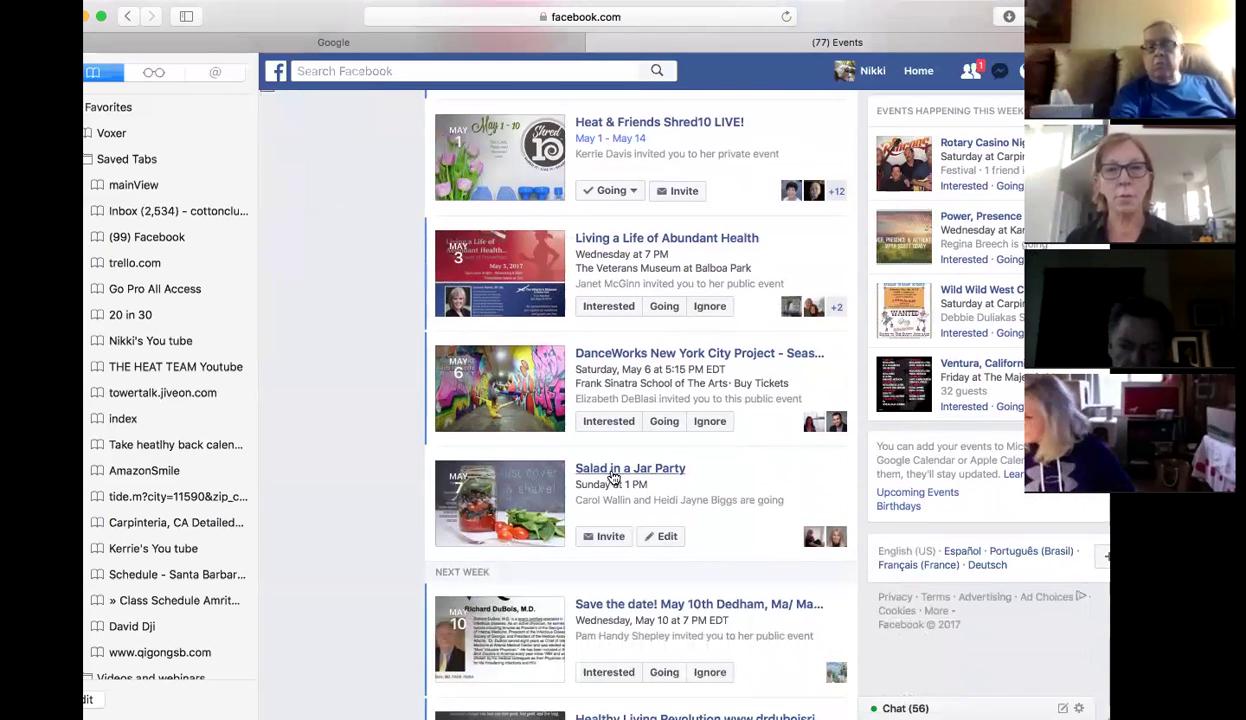
click(612, 473)
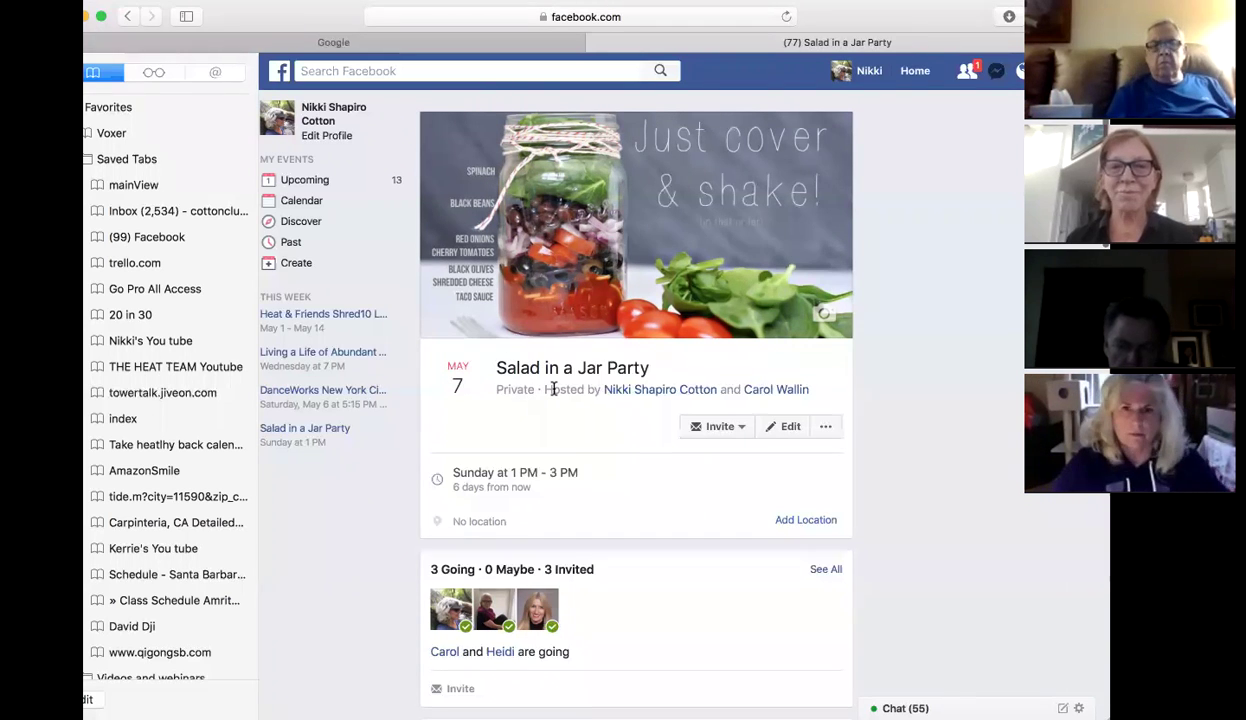
click(790, 427)
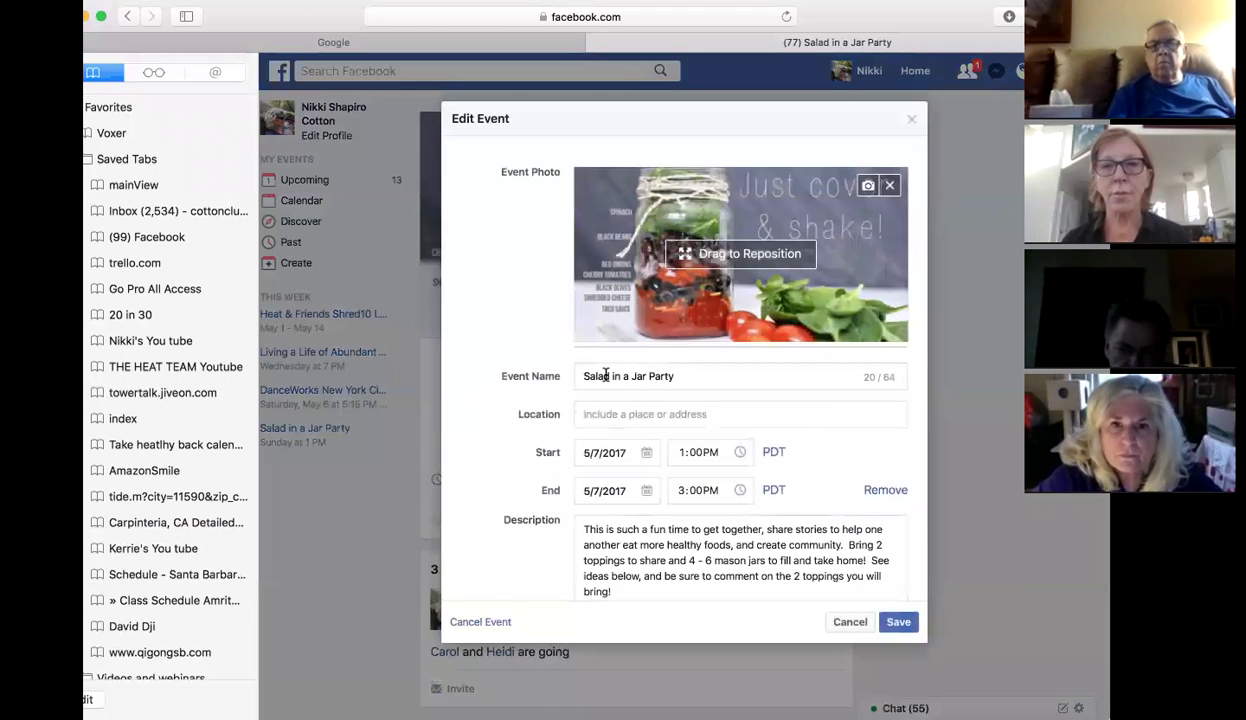
double_click(610, 376)
text(Salad)
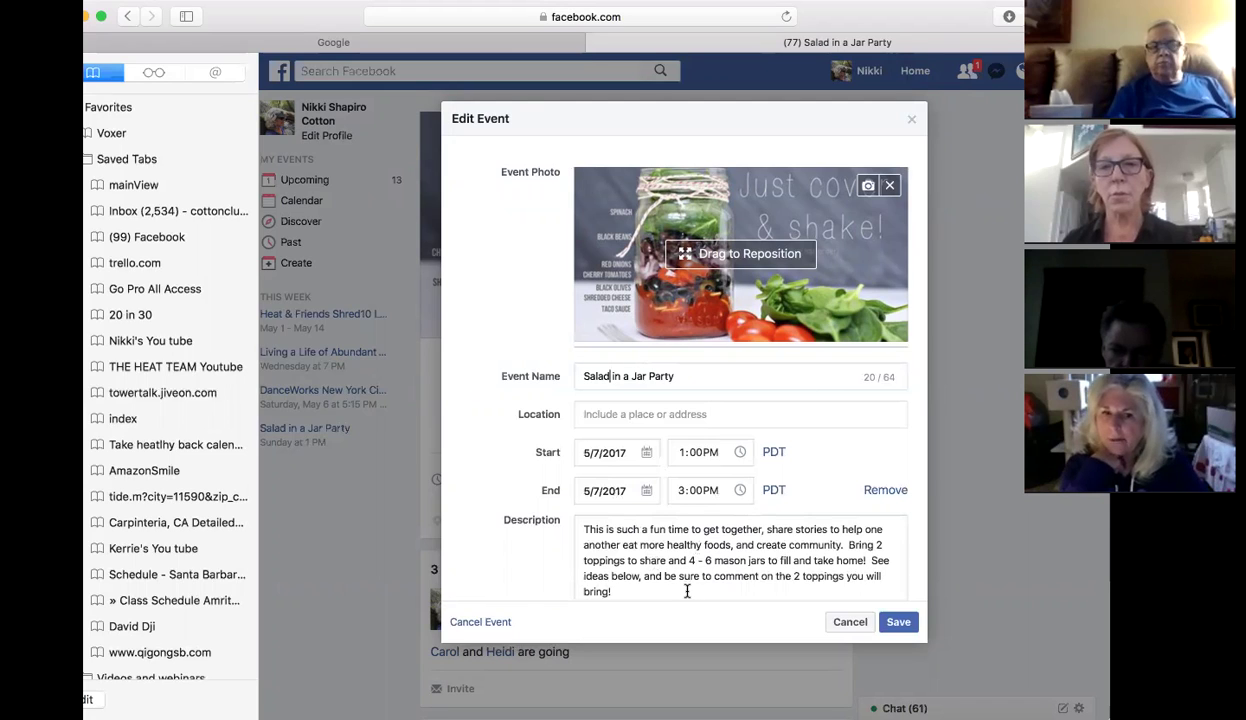
click(899, 622)
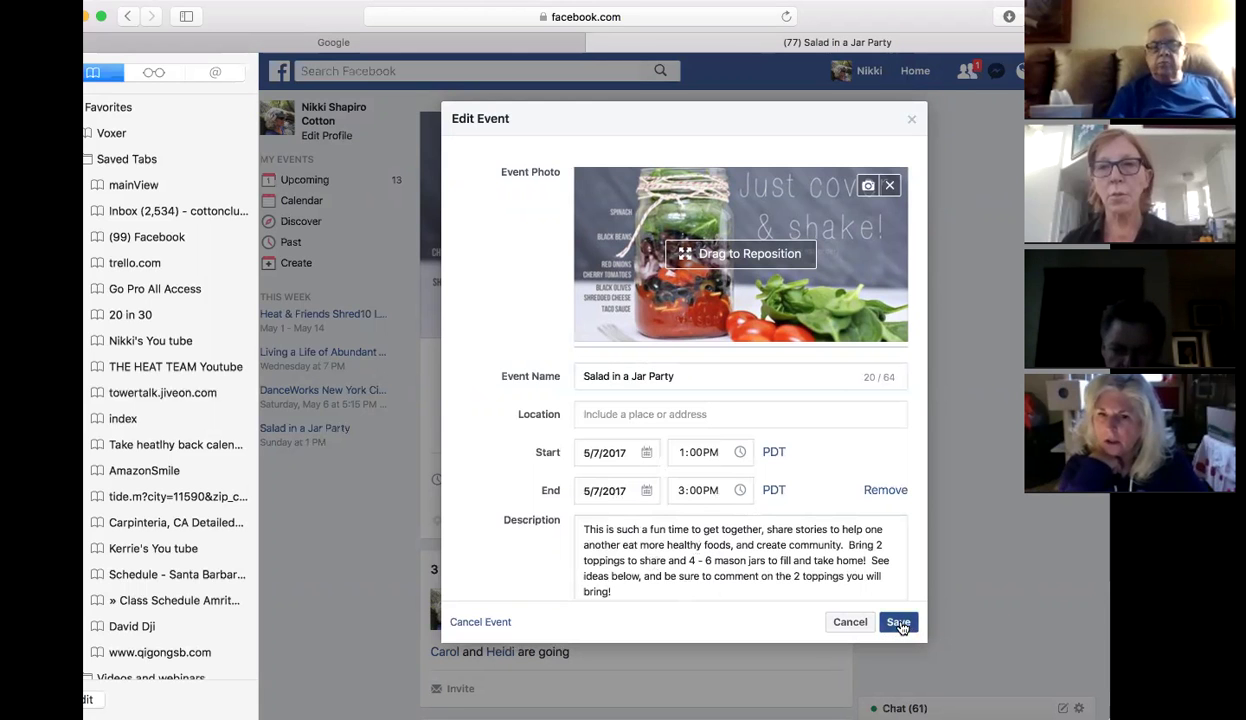
Examine the party's description and the pinned post with ideas for salad items, including its comments
scroll(688, 545, down, 5)
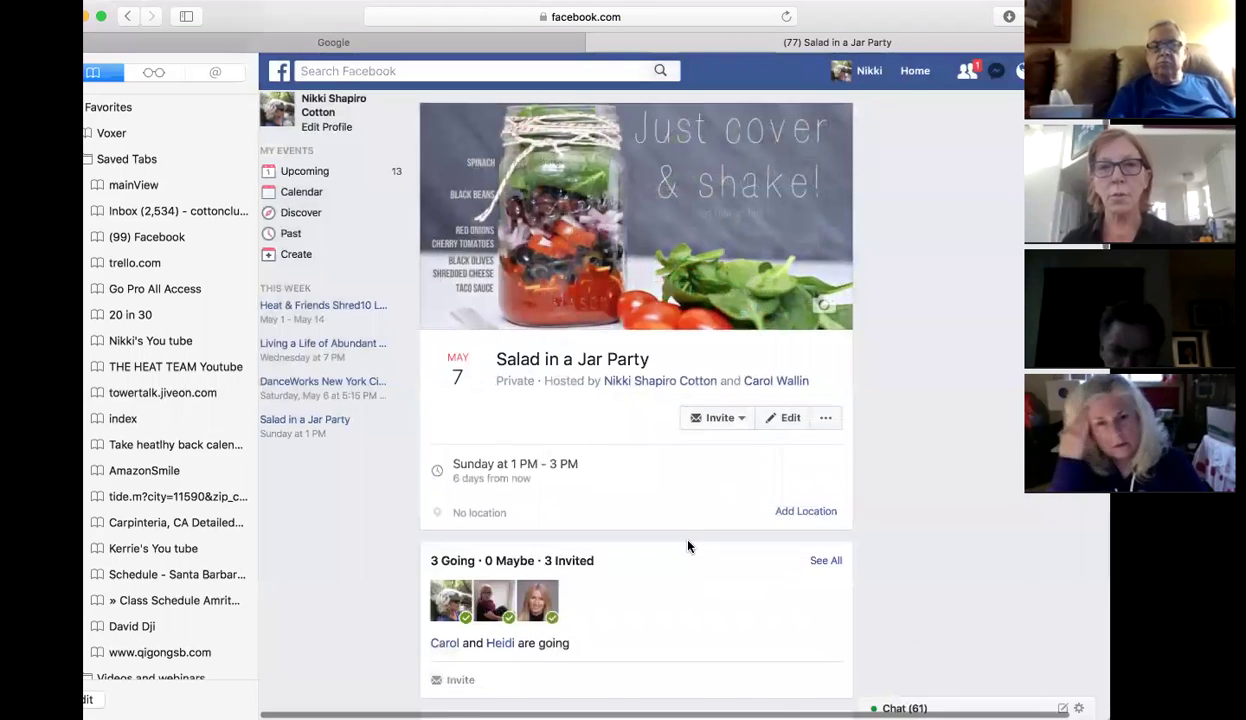
scroll(688, 545, down, 9)
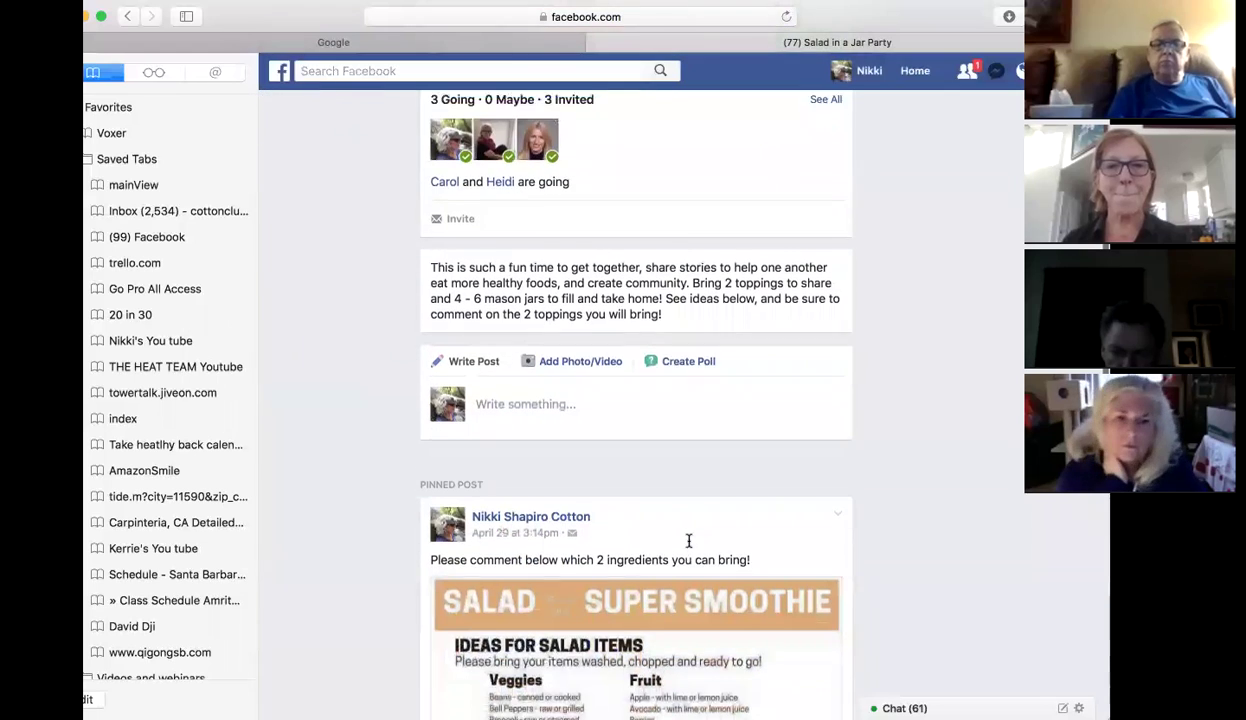
scroll(748, 494, down, 1)
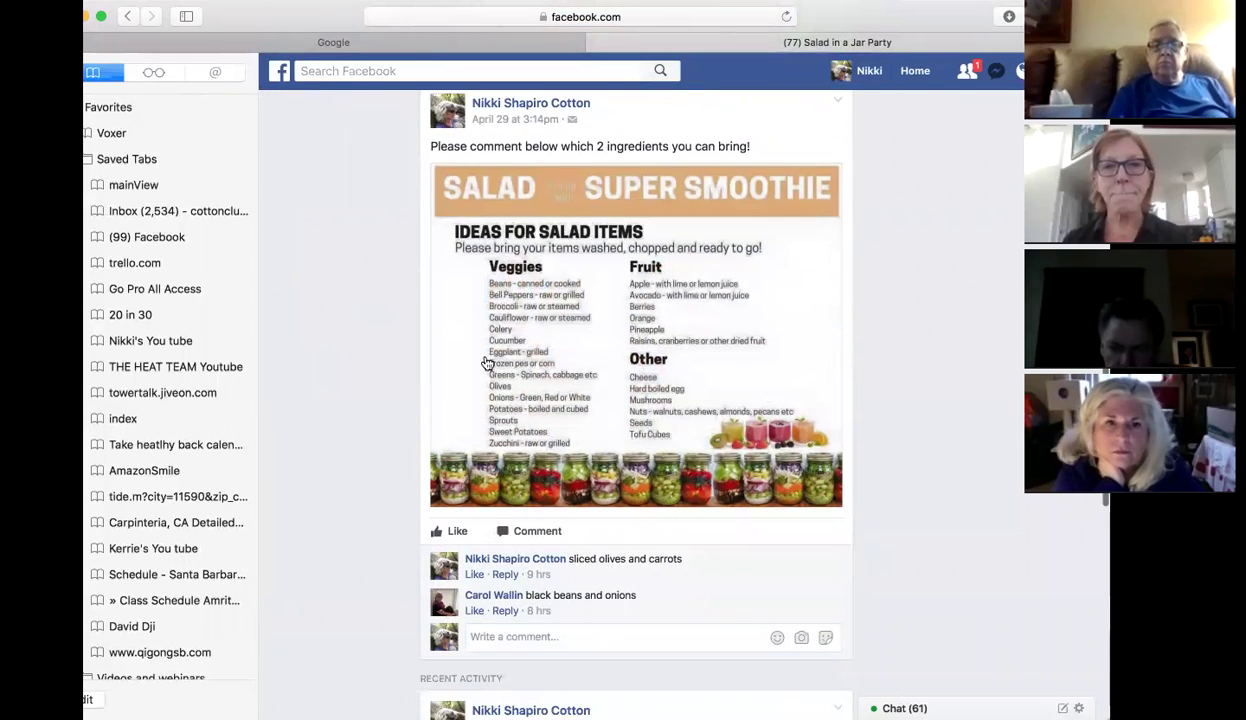
scroll(744, 546, down, 2)
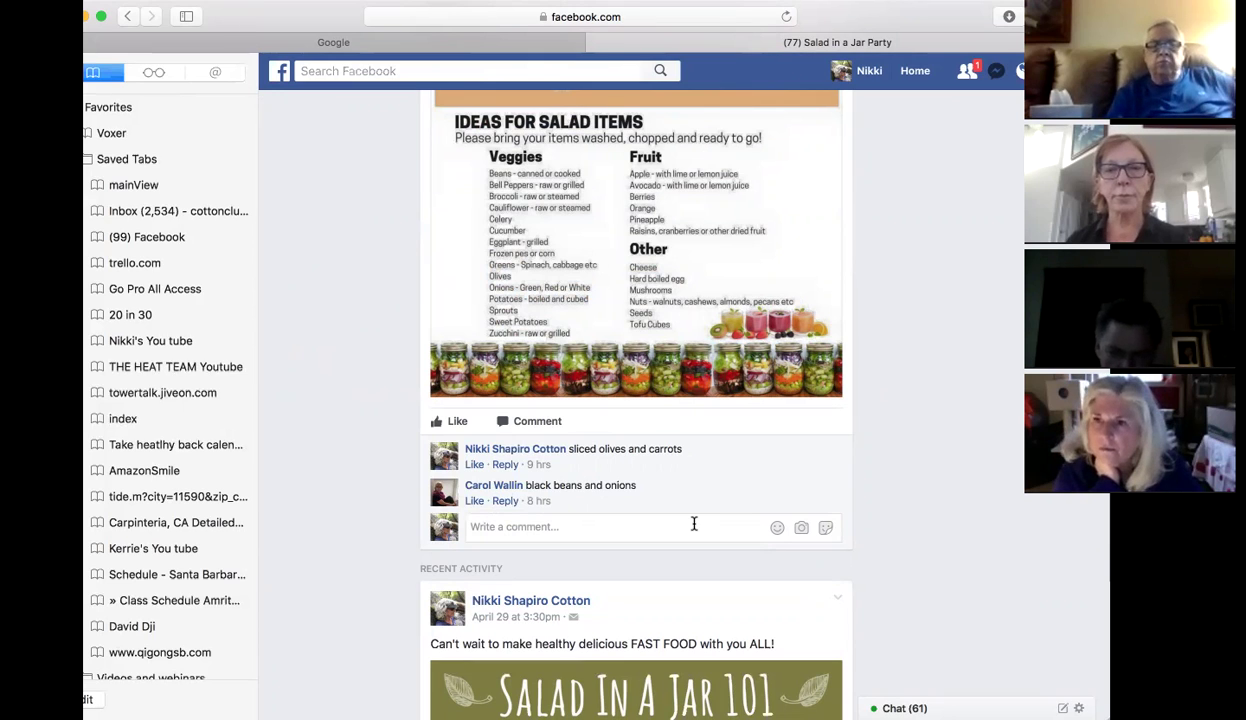
scroll(690, 527, down, 5)
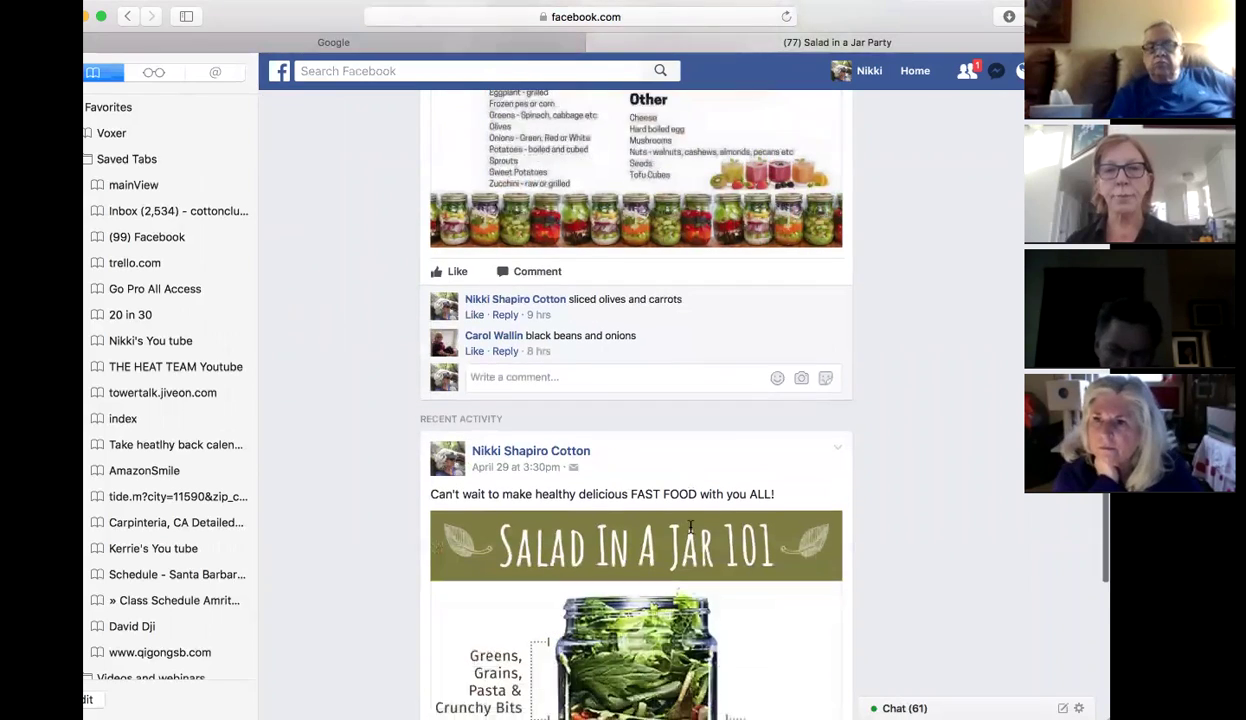
Examine the Salad In A Jar 101 post in the recent activity and return to the beginning of the event page
right_click(690, 530)
click(908, 476)
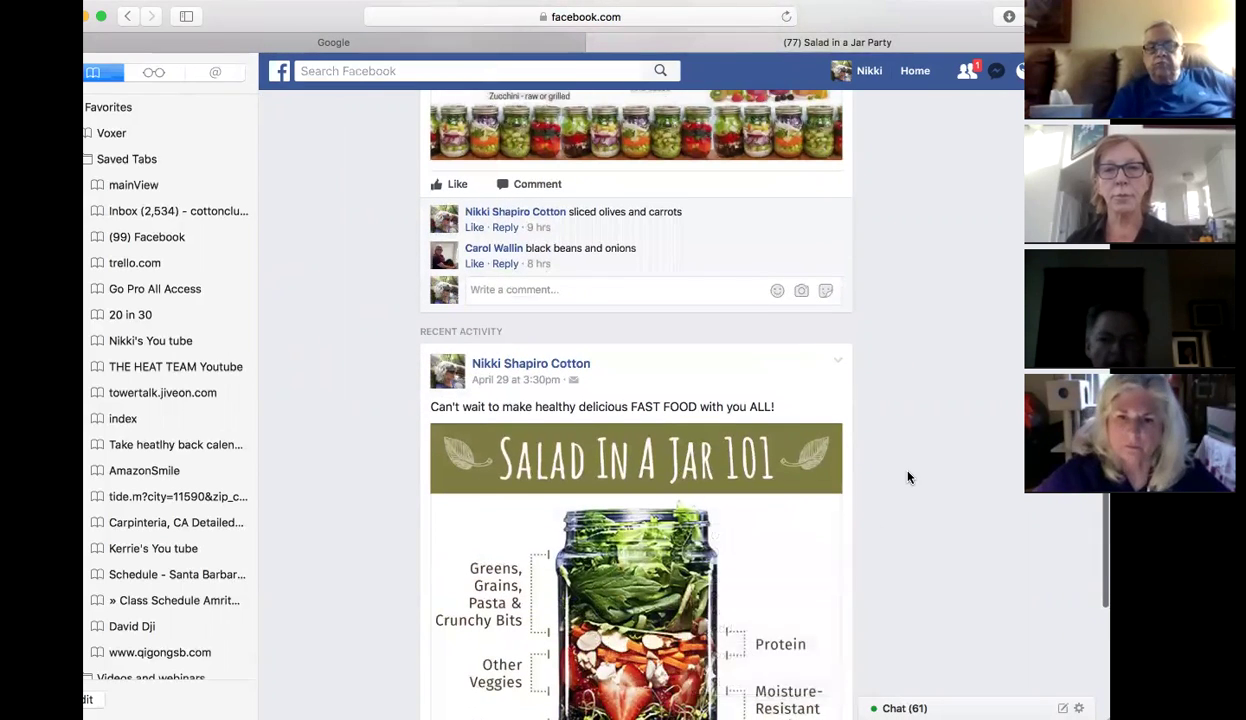
scroll(908, 477, down, 5)
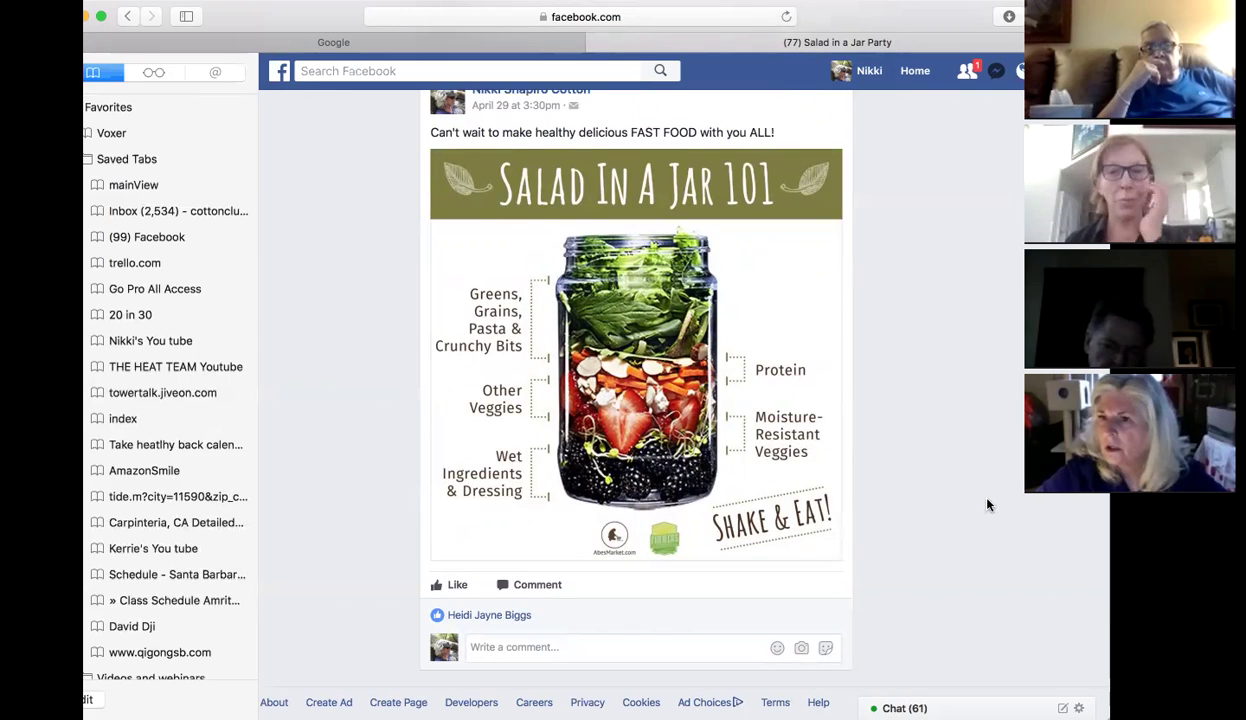
scroll(987, 505, up, 1)
scroll(987, 505, down, 2)
scroll(987, 505, up, 2)
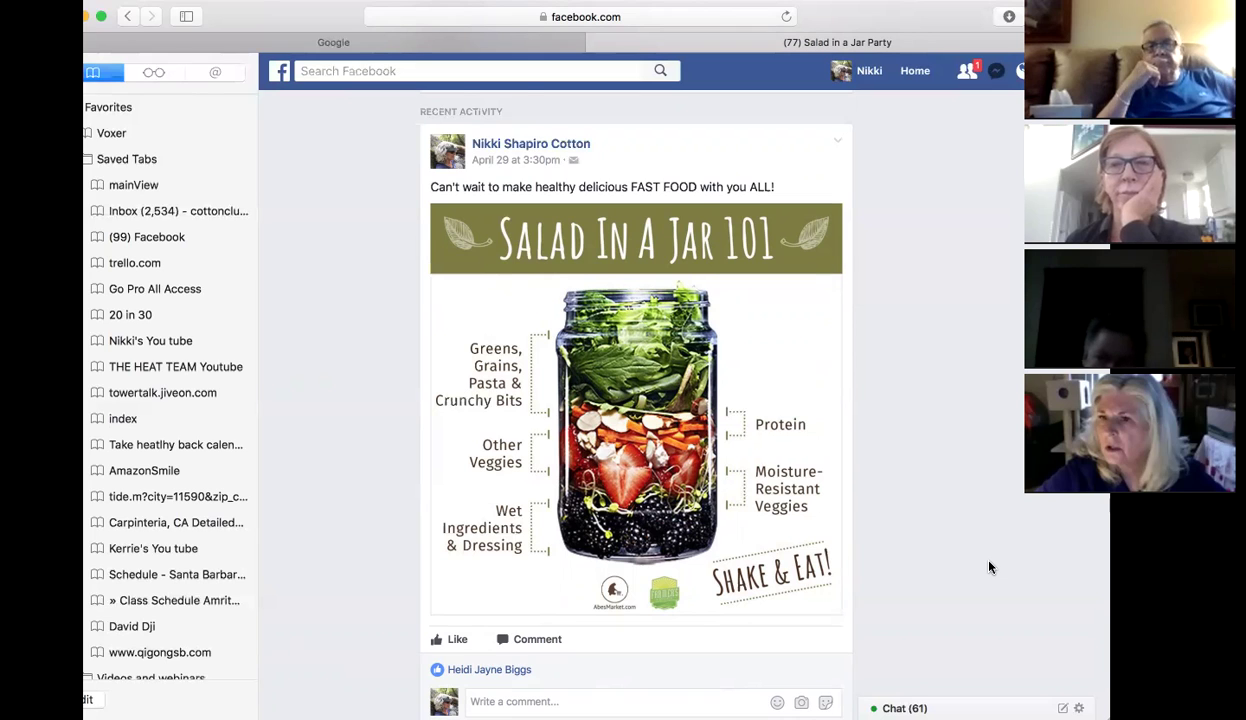
scroll(989, 567, down, 3)
scroll(989, 567, up, 10)
scroll(989, 567, up, 3)
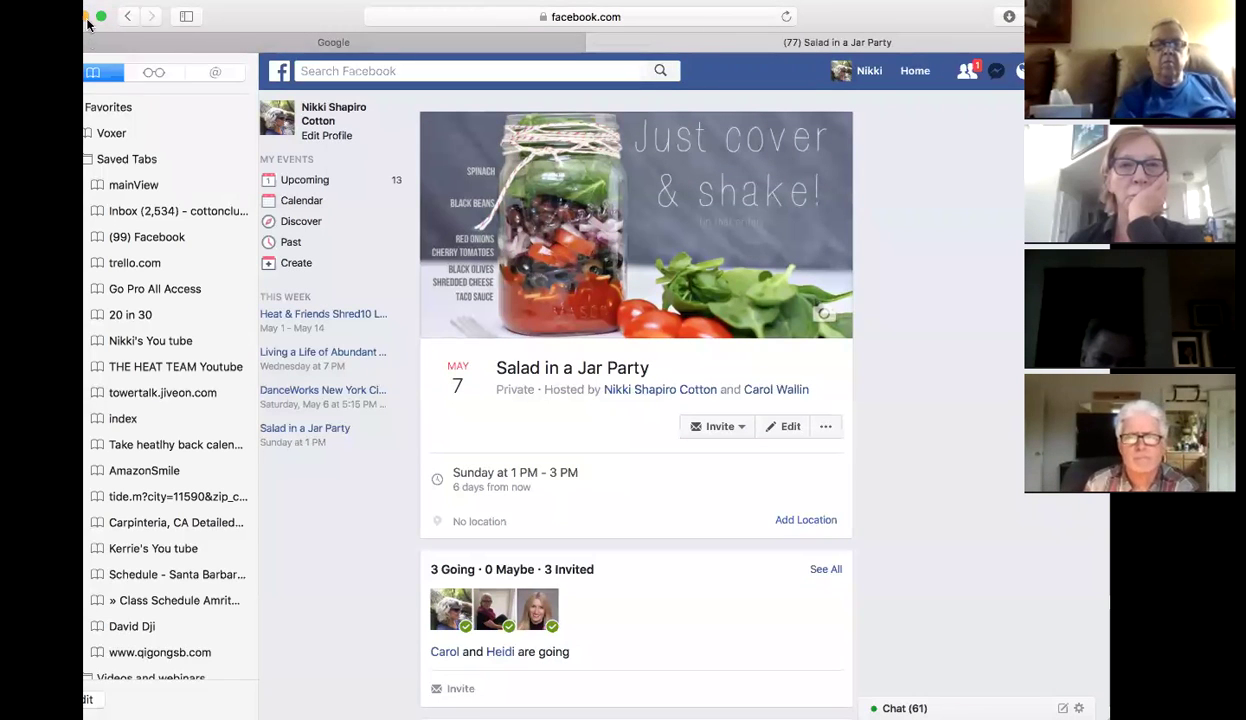
Go back to the events overview and start creating a private event
click(127, 15)
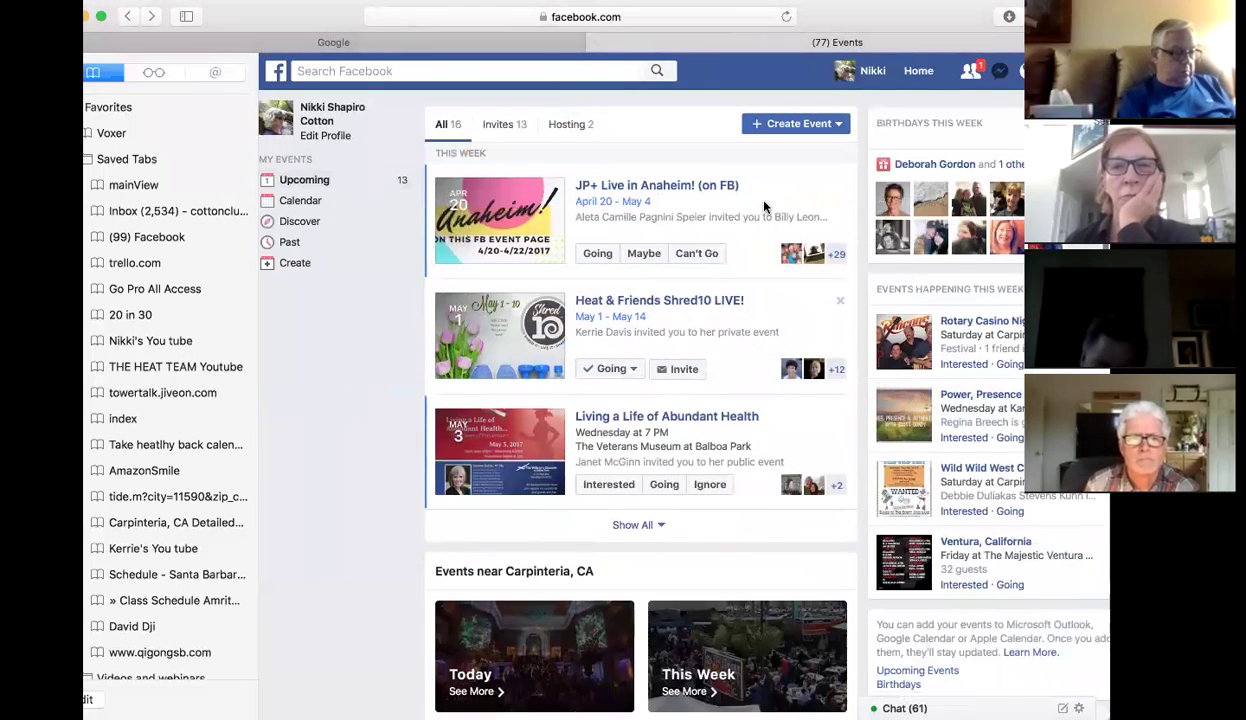
click(127, 16)
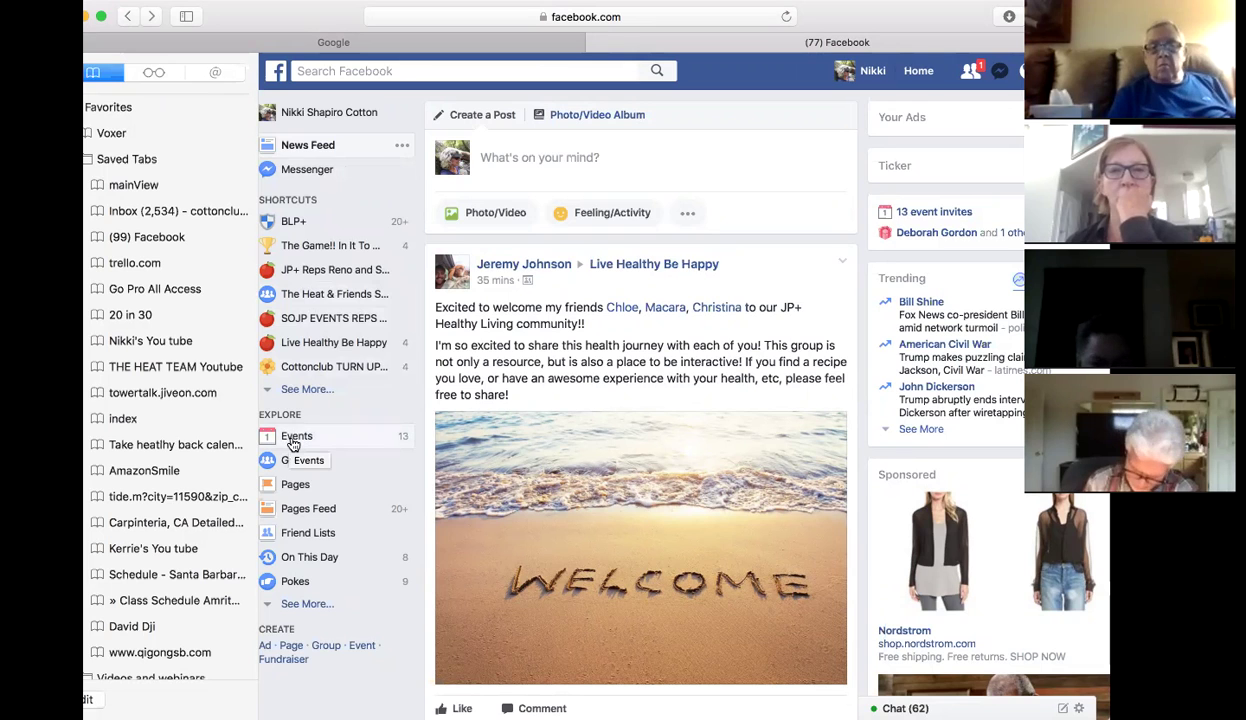
click(294, 437)
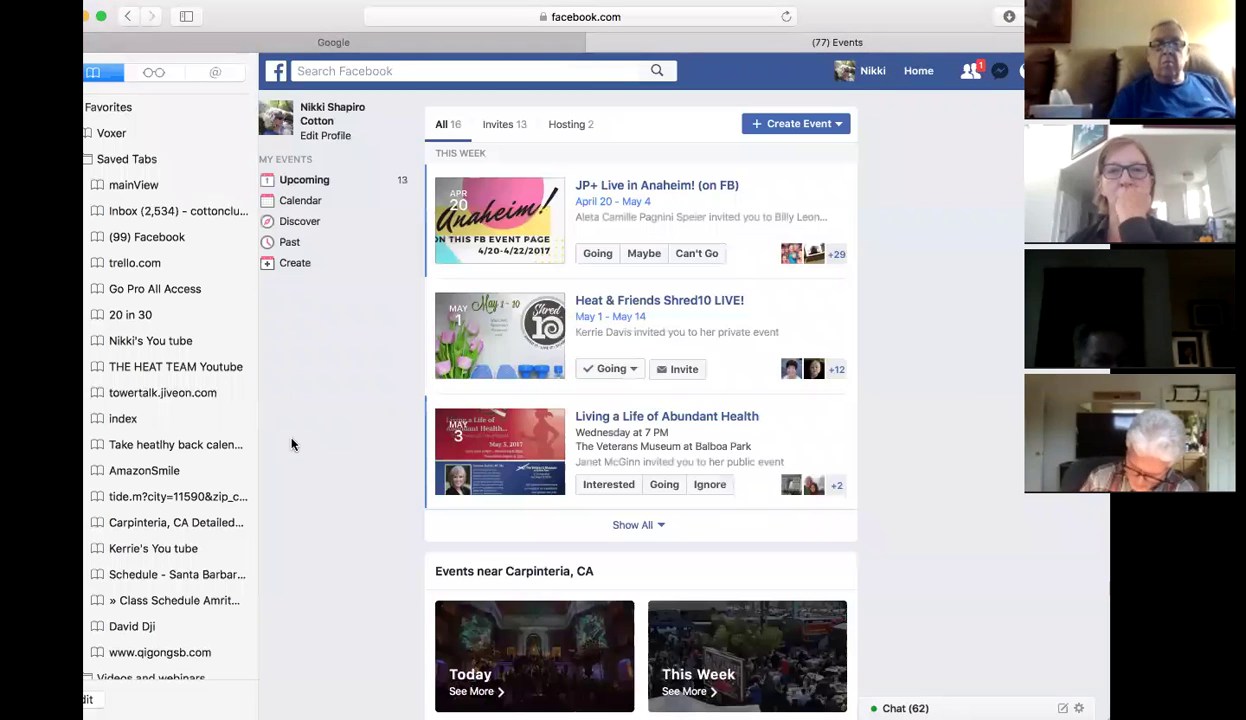
click(783, 124)
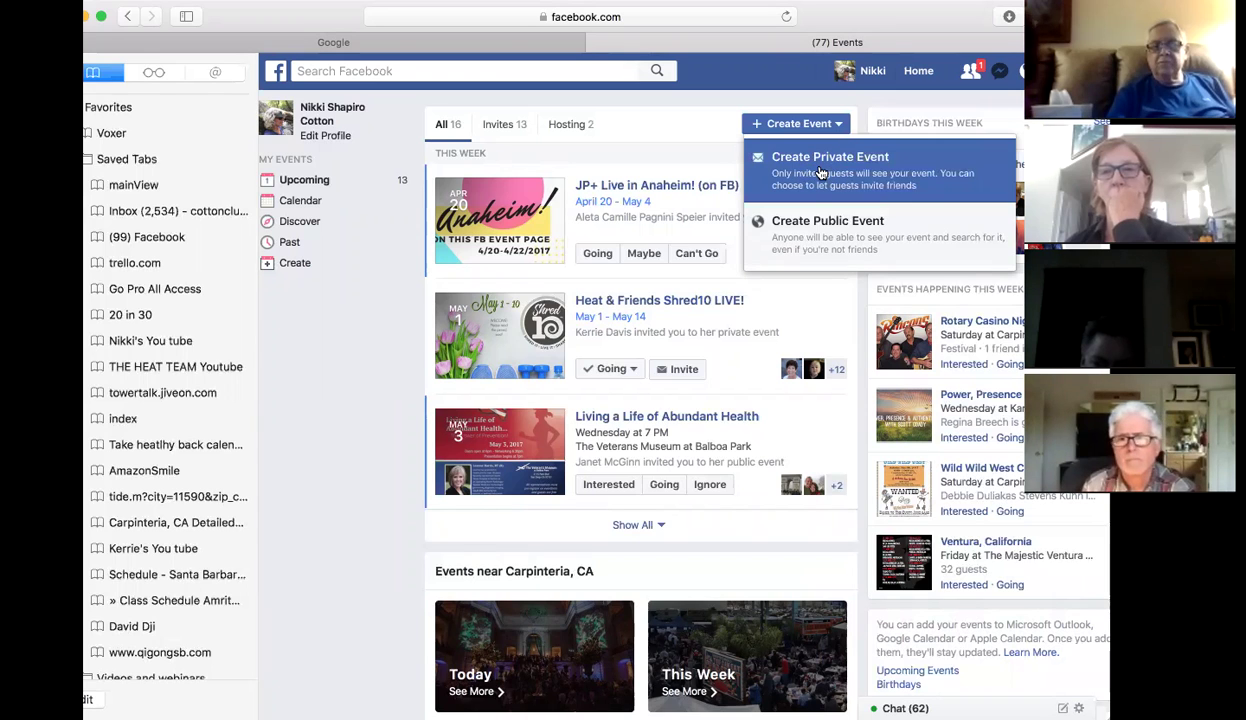
click(820, 172)
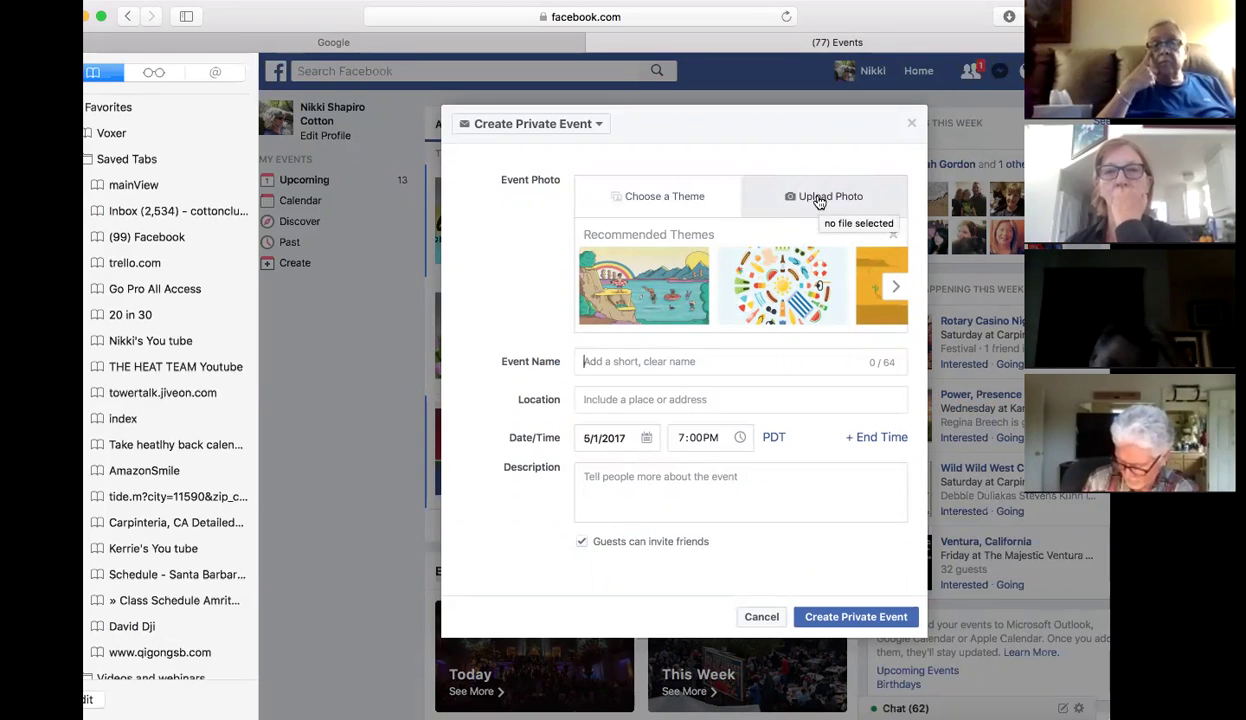
Upload "shred fbook launch schedule.jpeg" from the Desktop as the event photo
click(820, 199)
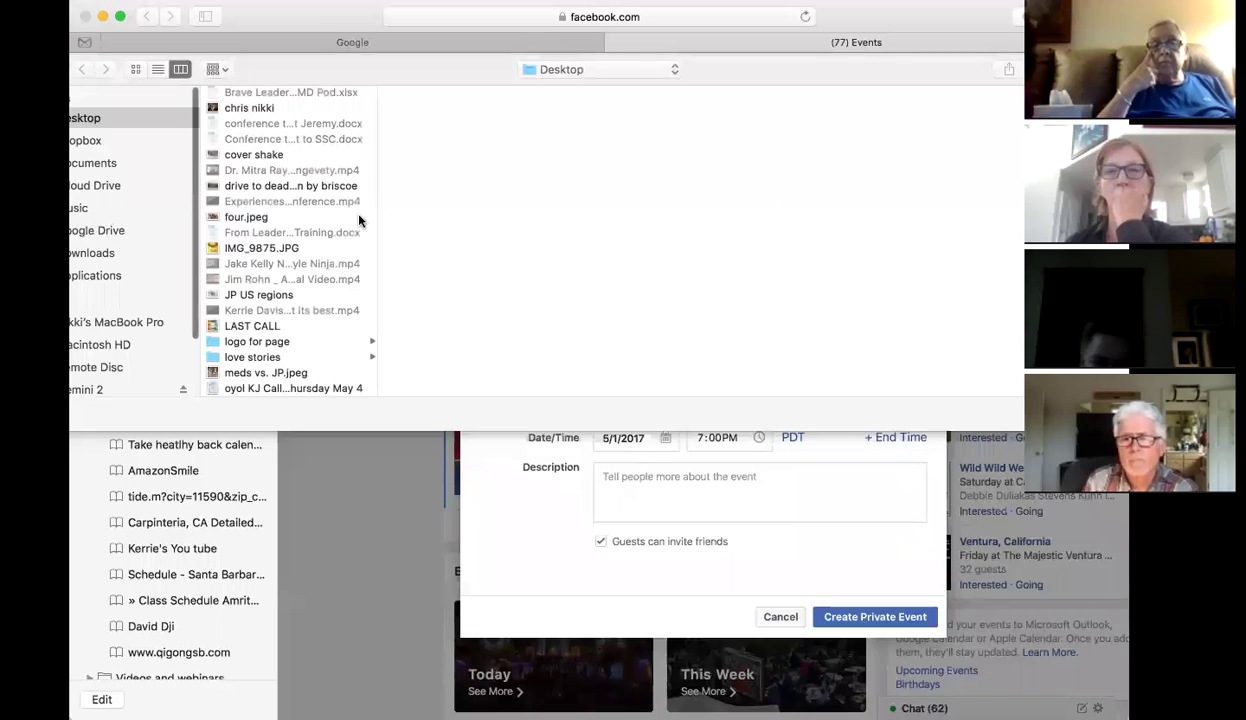
scroll(326, 325, down, 3)
scroll(326, 329, down, 3)
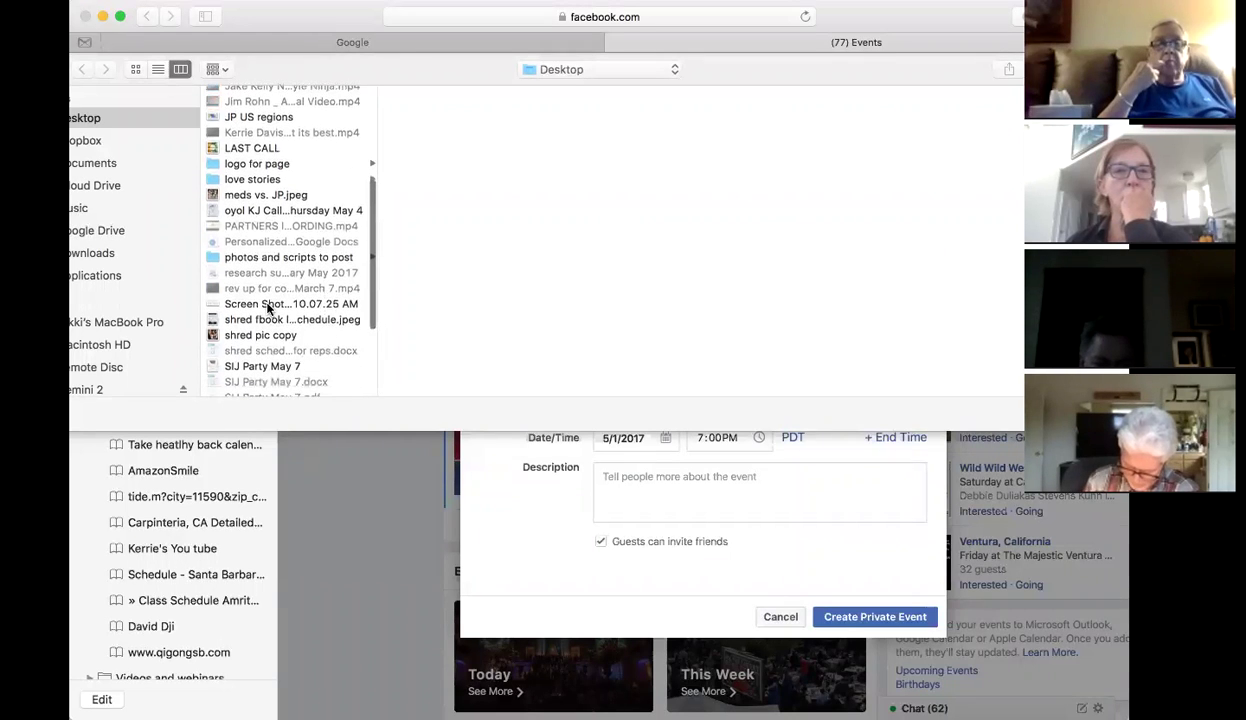
scroll(273, 317, down, 2)
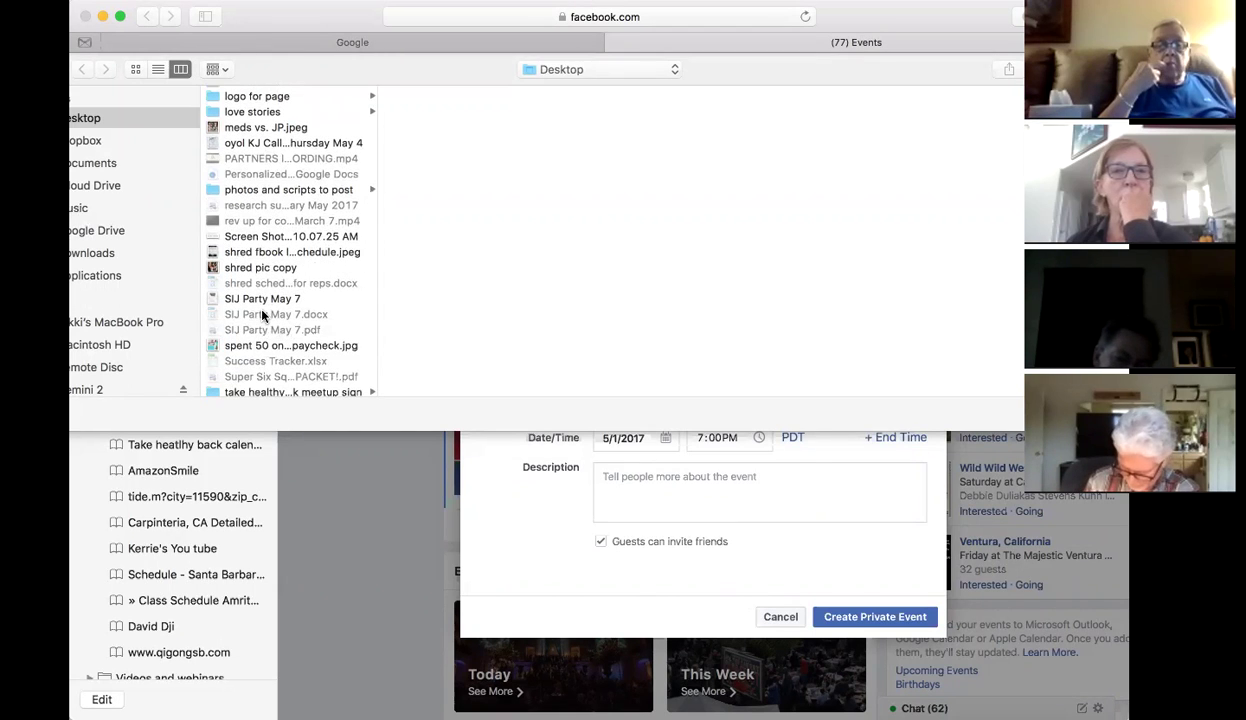
scroll(249, 330, down, 1)
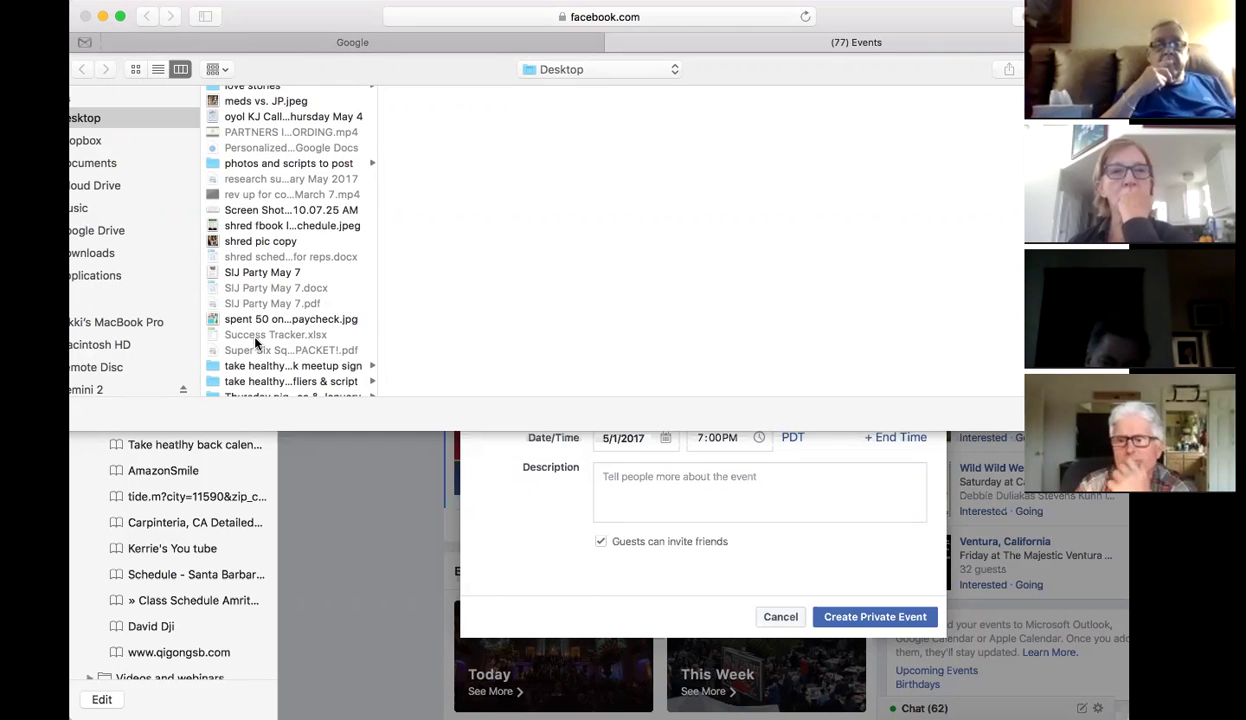
scroll(255, 343, down, 4)
scroll(258, 346, up, 5)
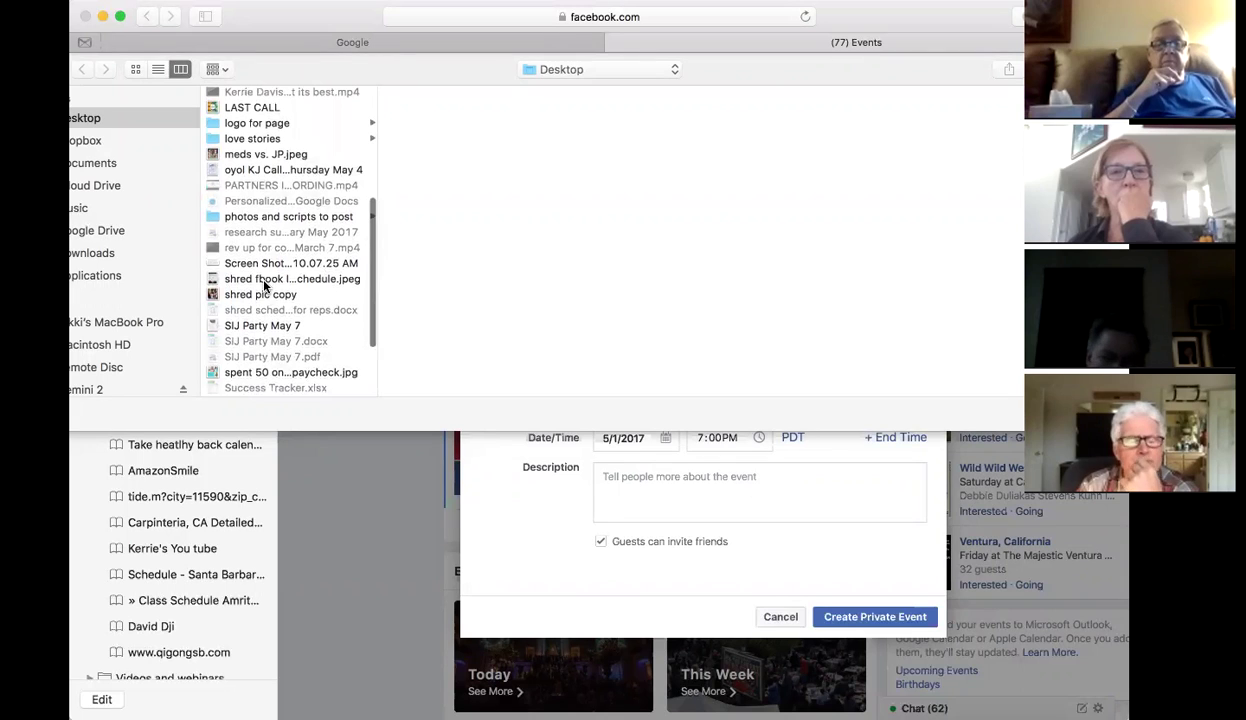
click(265, 284)
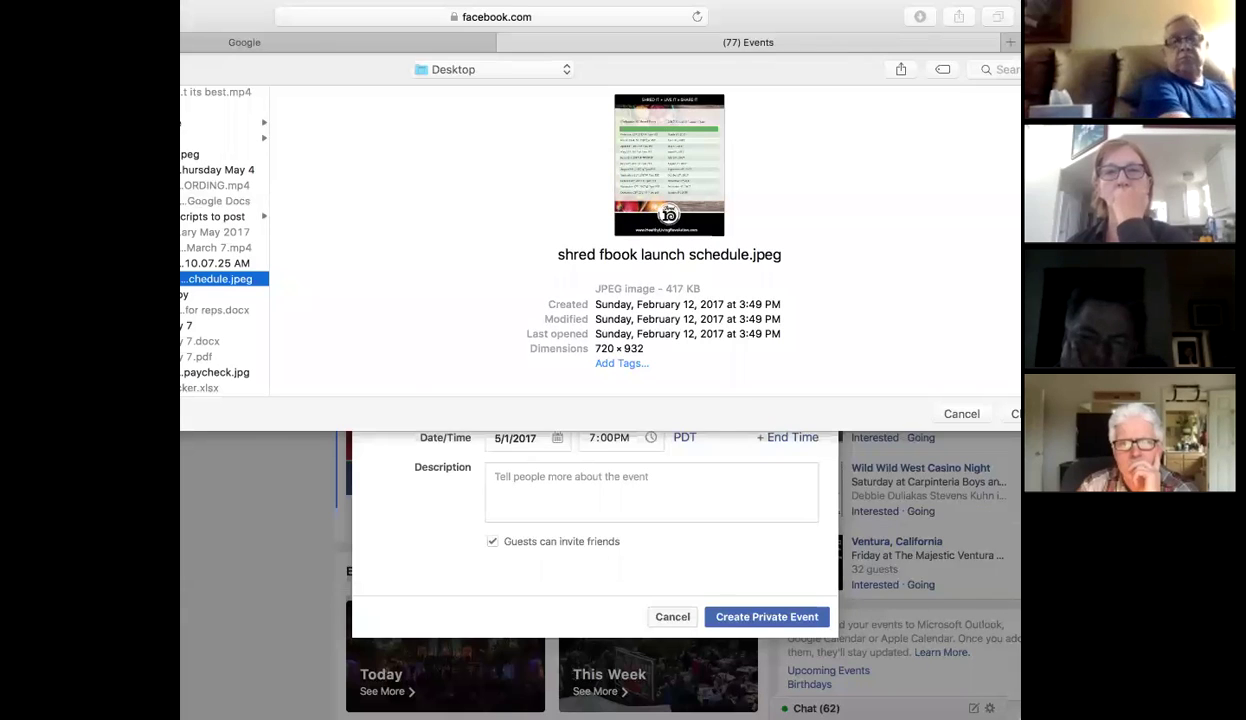
key(Return)
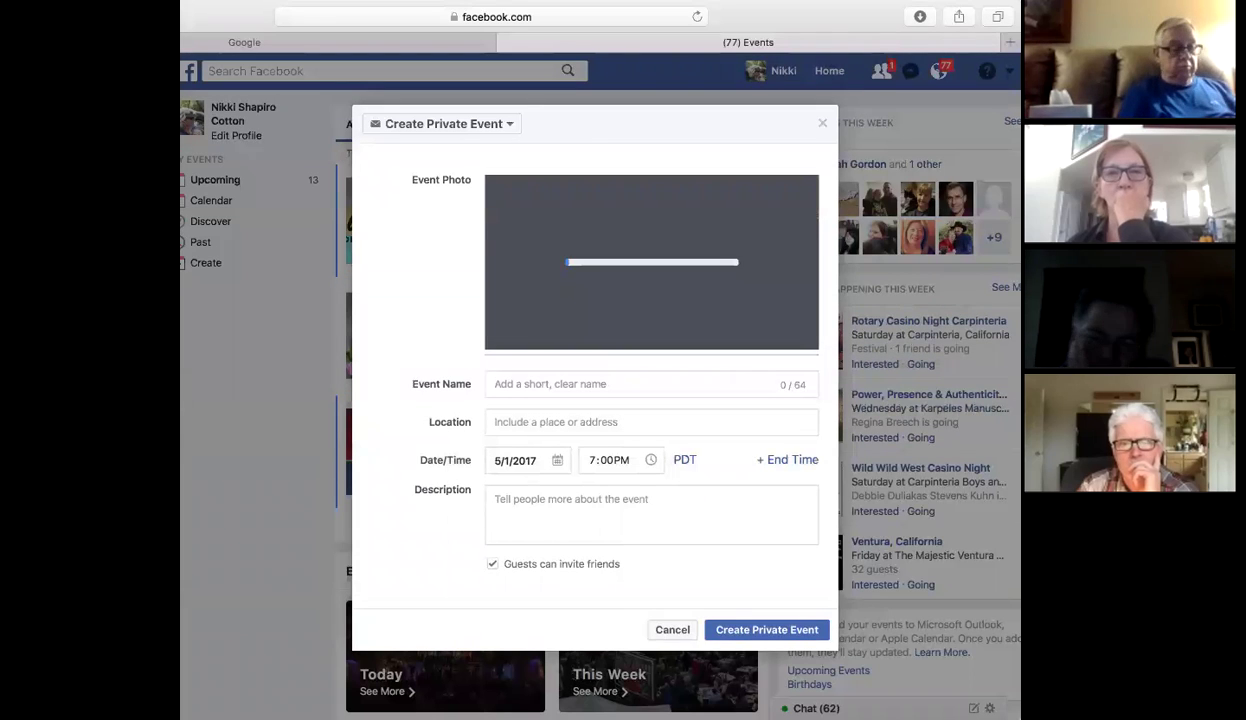
Reposition the event photo so the schedule's June 2017 to January 2018 dates and part of the Shred 10 logo are framed
drag(703, 216, 593, 150)
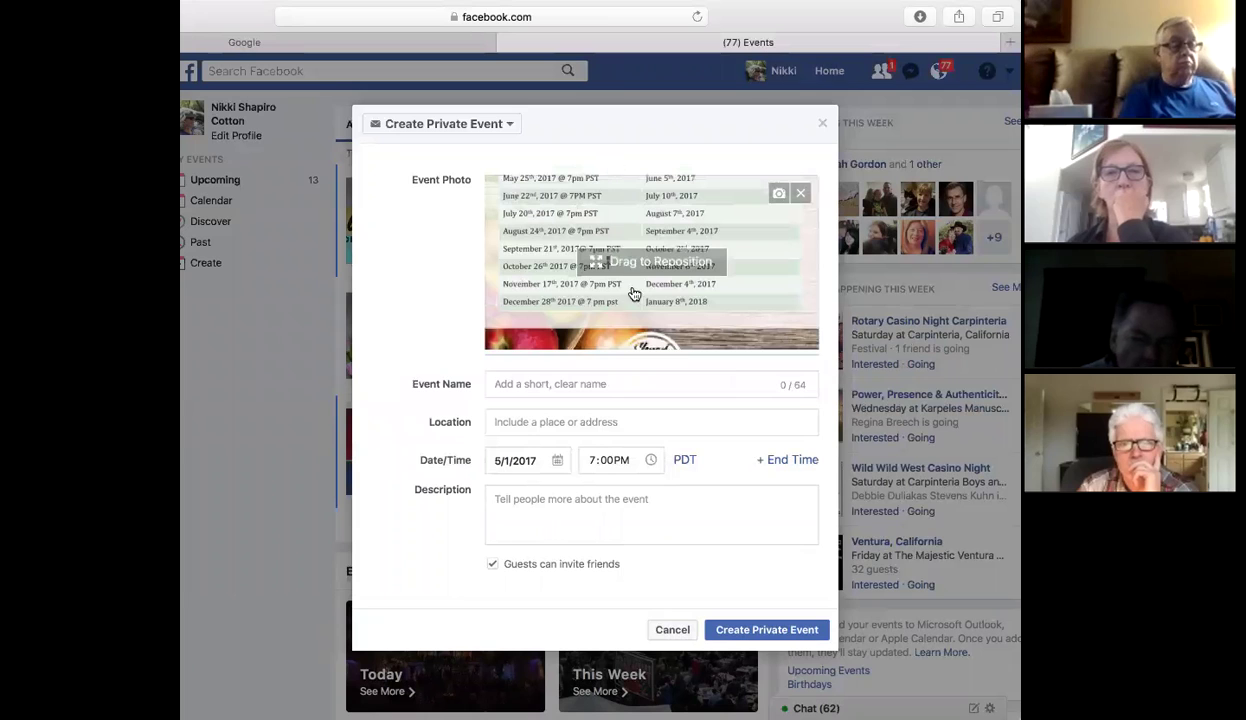
drag(729, 218, 723, 167)
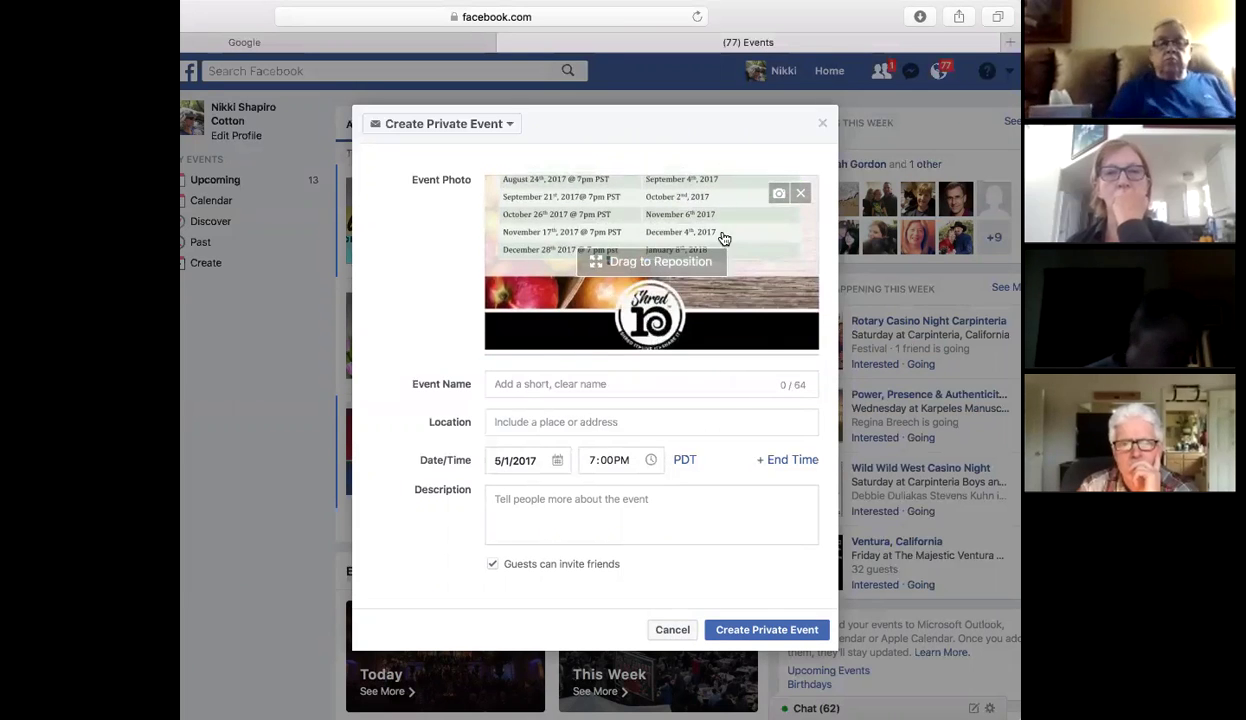
drag(751, 236, 751, 395)
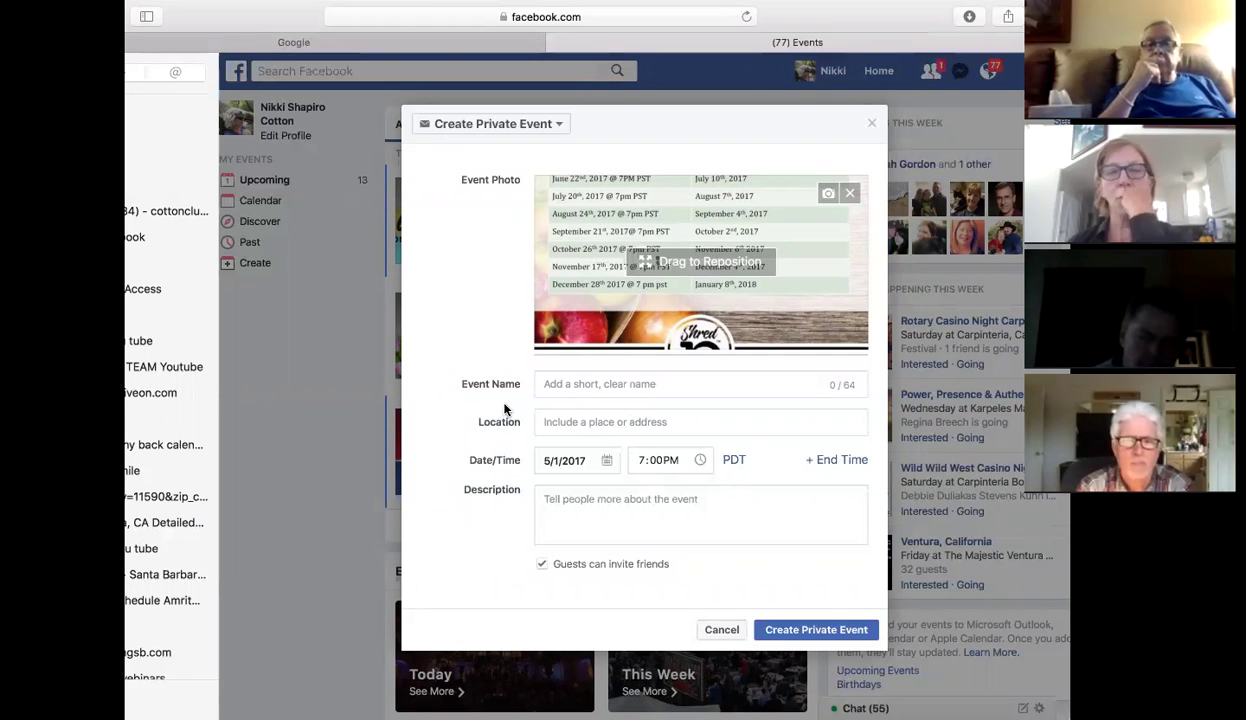
Enter "saladin a jar" as the event name and discard the private event draft
click(543, 388)
text(saladin a jar)
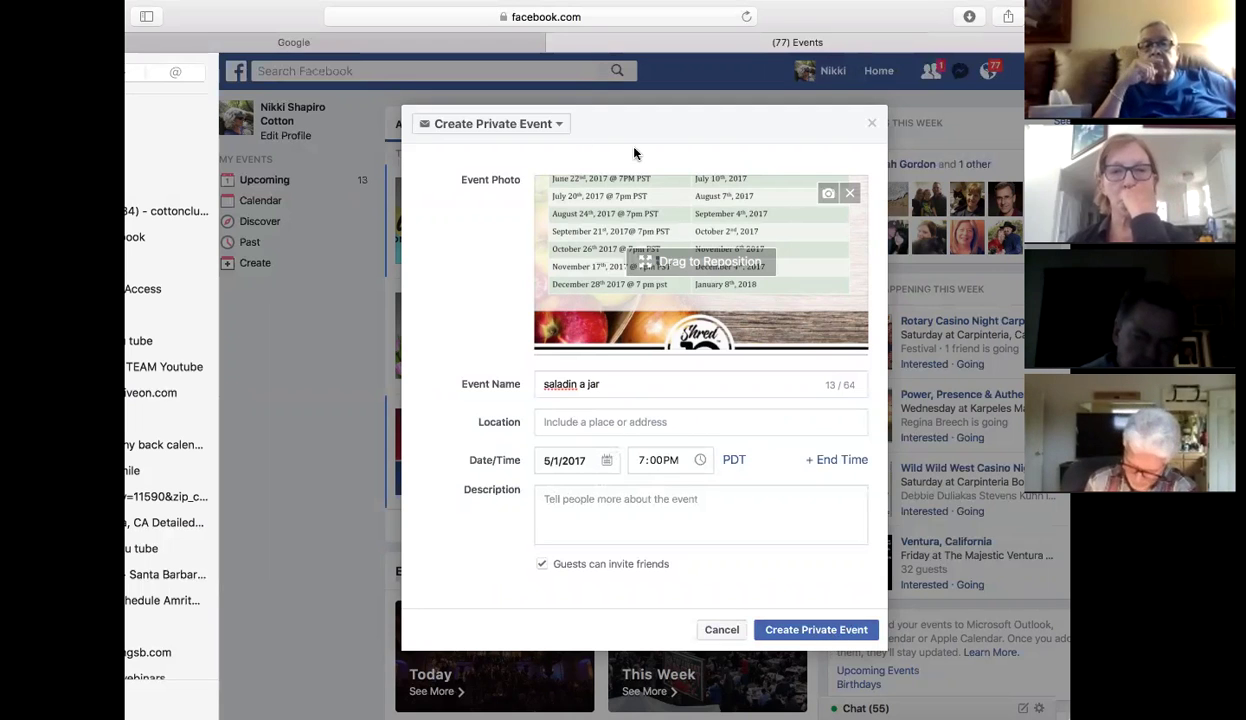
click(873, 124)
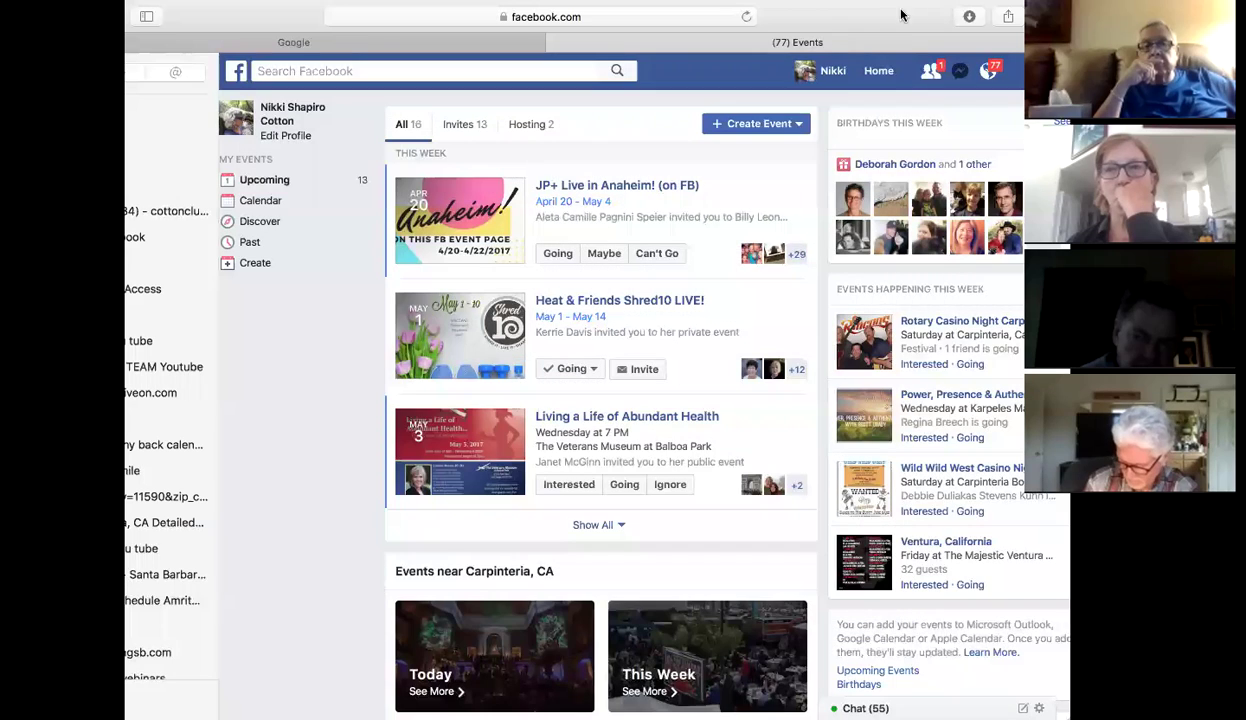
Show all upcoming events, open the Salad in a Jar Party event and look through its page
click(602, 528)
scroll(660, 527, down, 5)
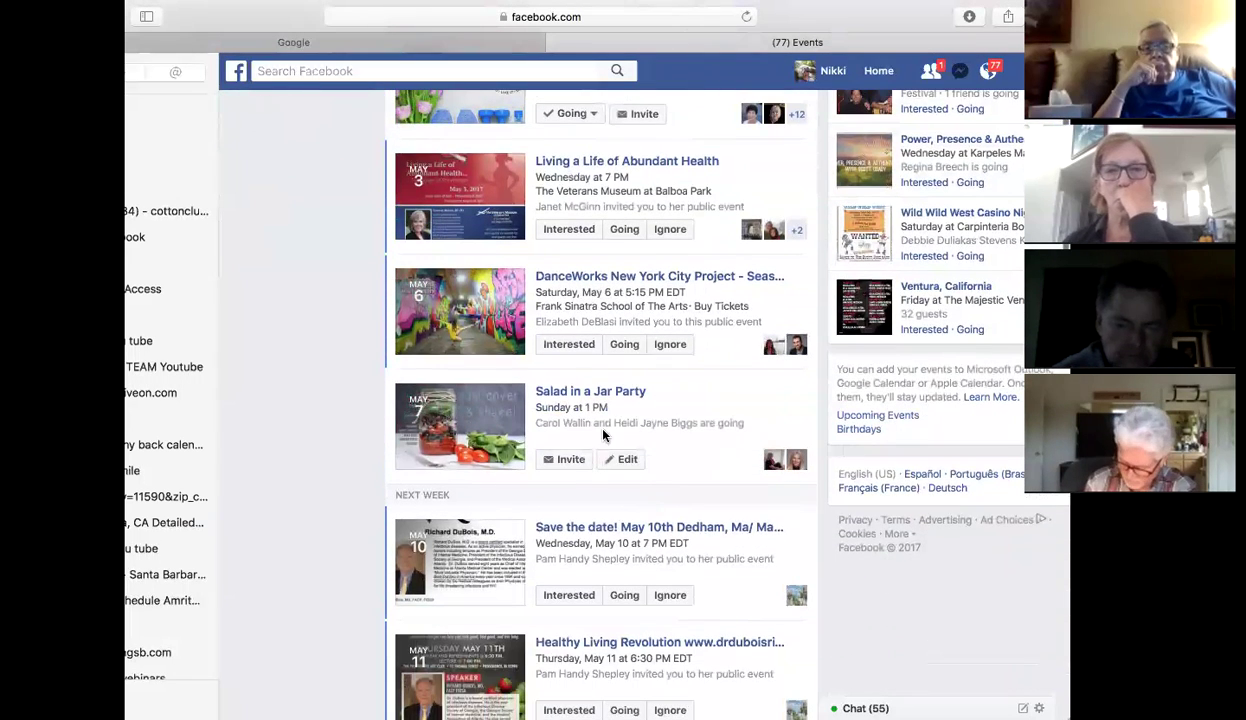
click(590, 392)
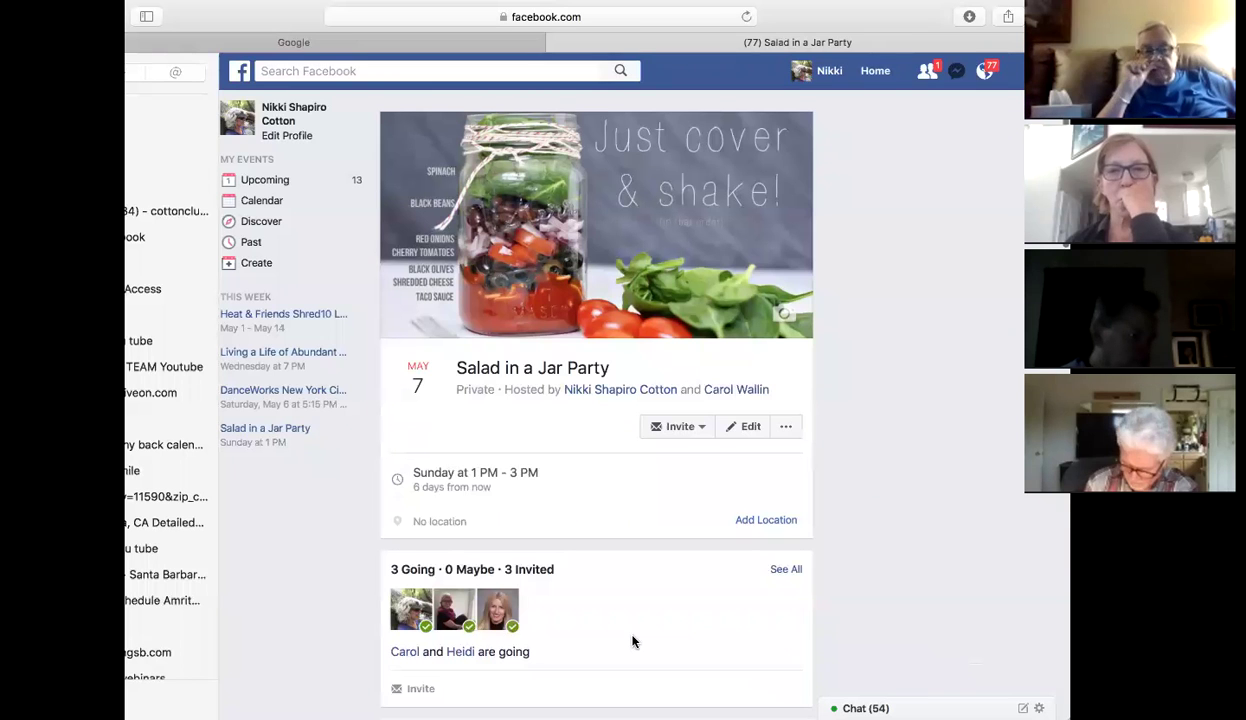
scroll(632, 641, down, 5)
scroll(976, 155, down, 7)
scroll(975, 155, up, 15)
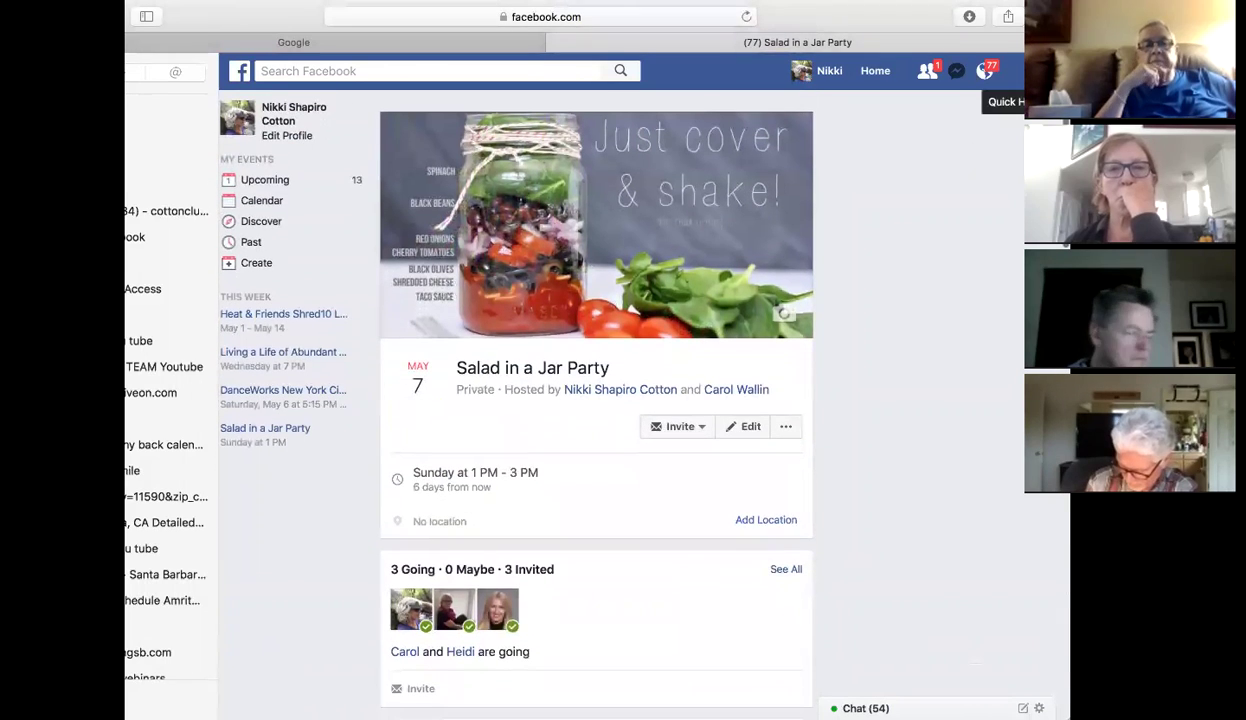
Start creating another private event and upload "cover shake" from the Desktop as its event photo
drag(866, 17, 912, 17)
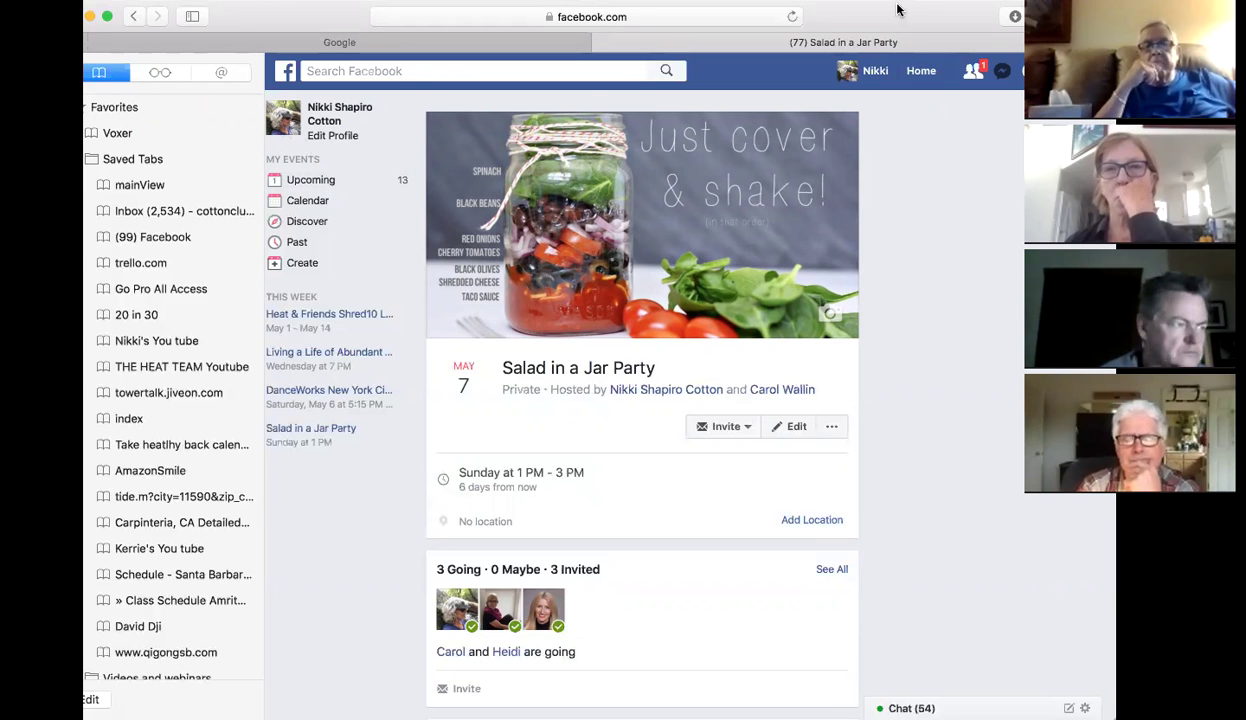
click(309, 266)
click(843, 199)
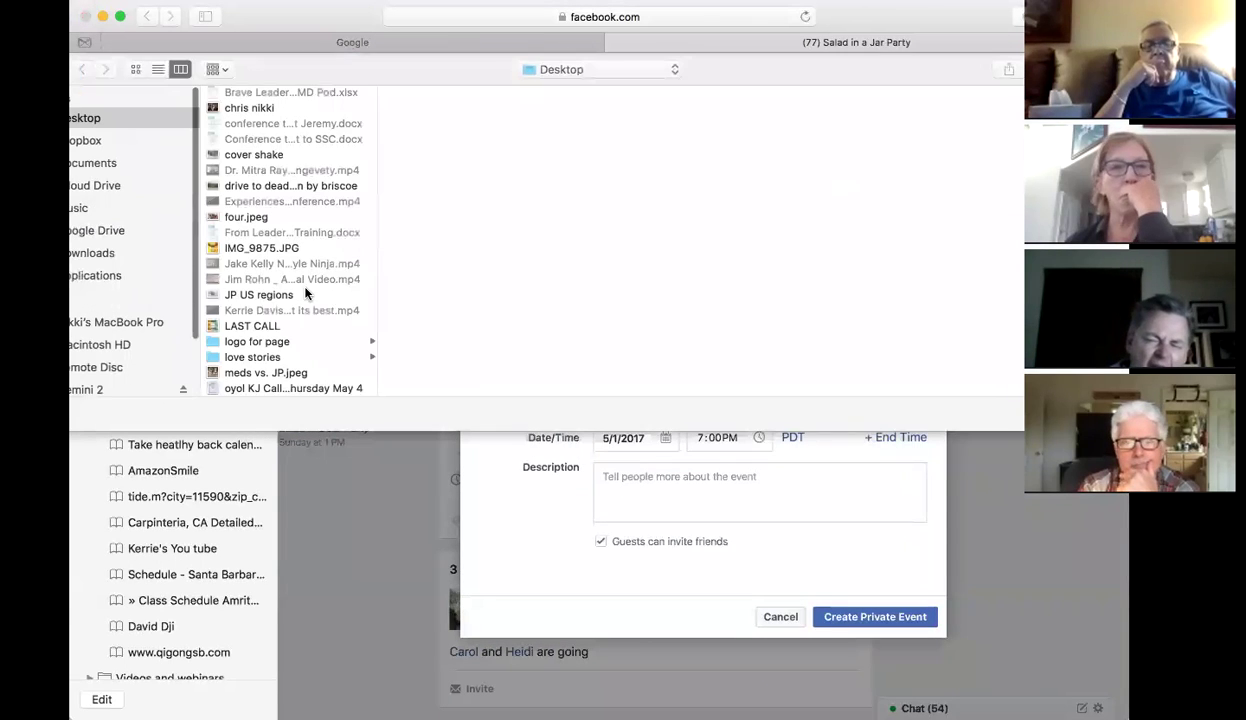
scroll(295, 278, up, 2)
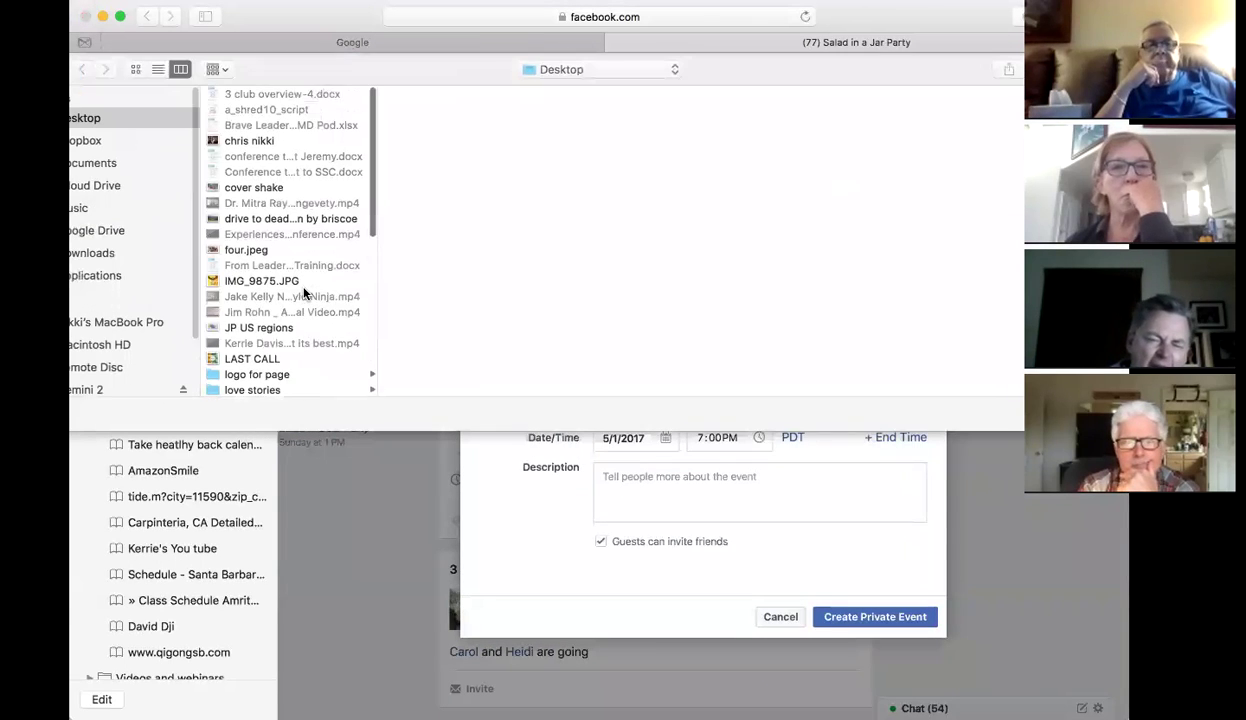
click(250, 188)
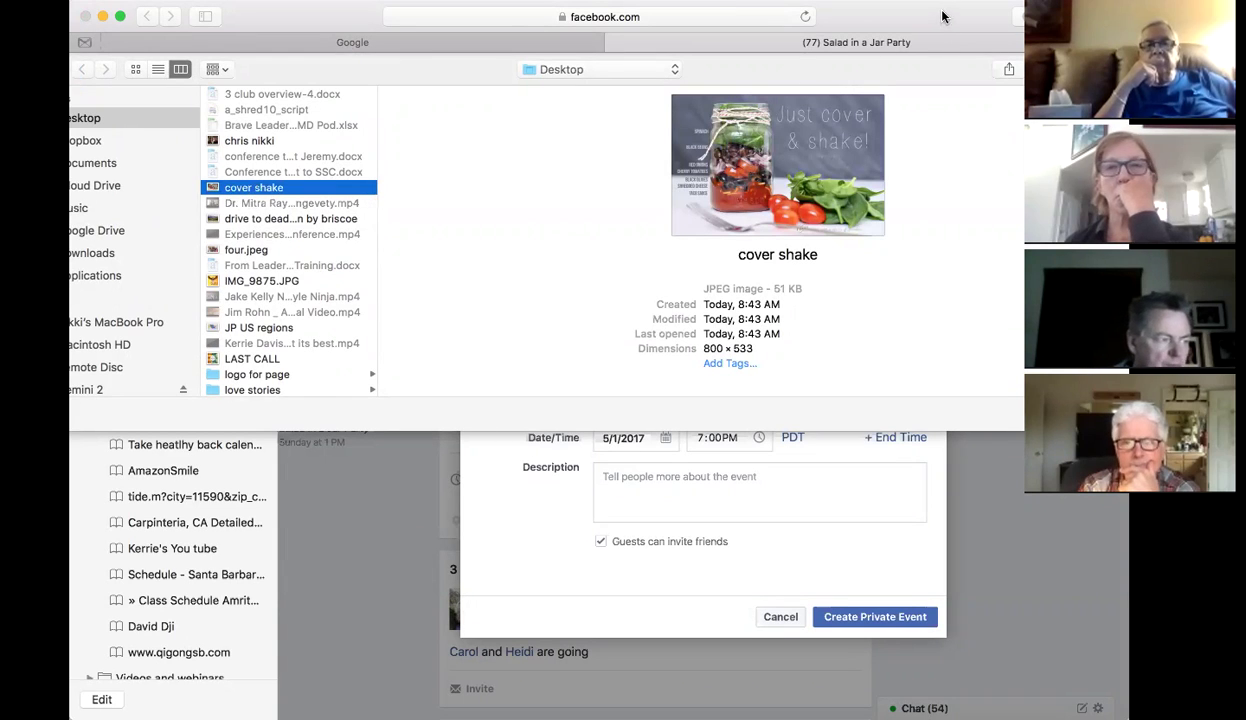
key(Return)
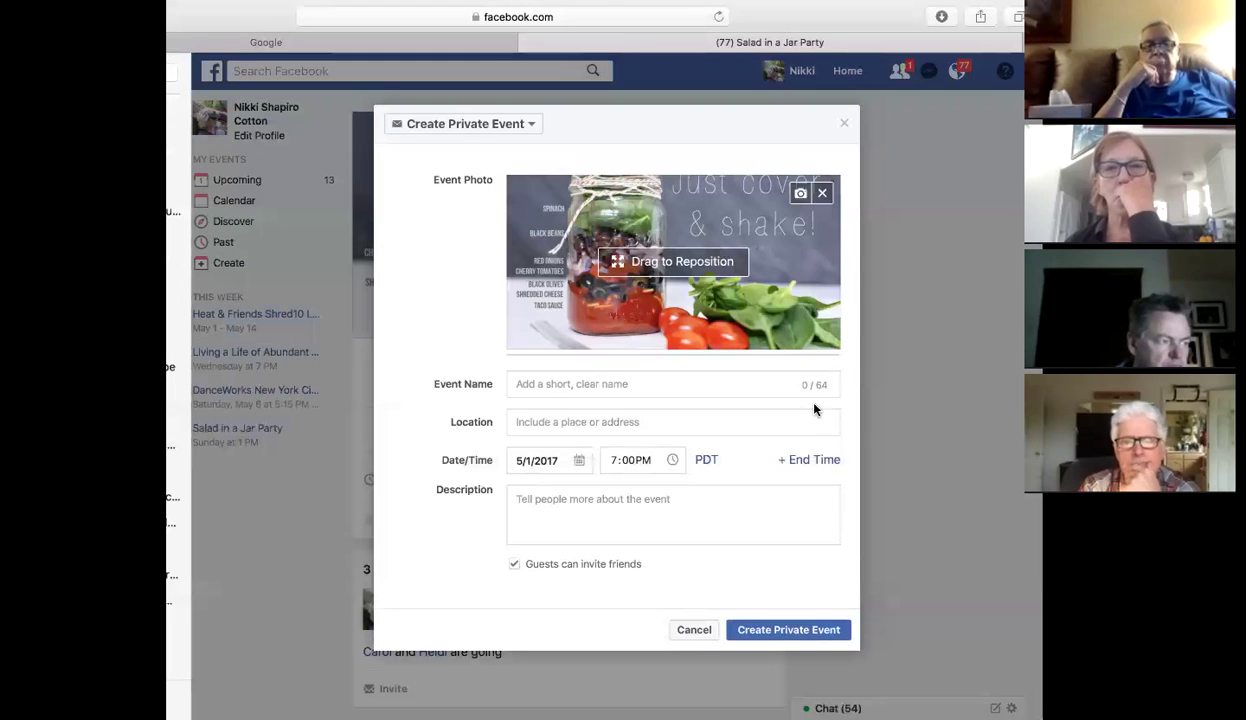
Reposition the event photo so the jar's lid and the full "Just cover & shake!" text are framed, and discard the draft
drag(728, 212, 747, 238)
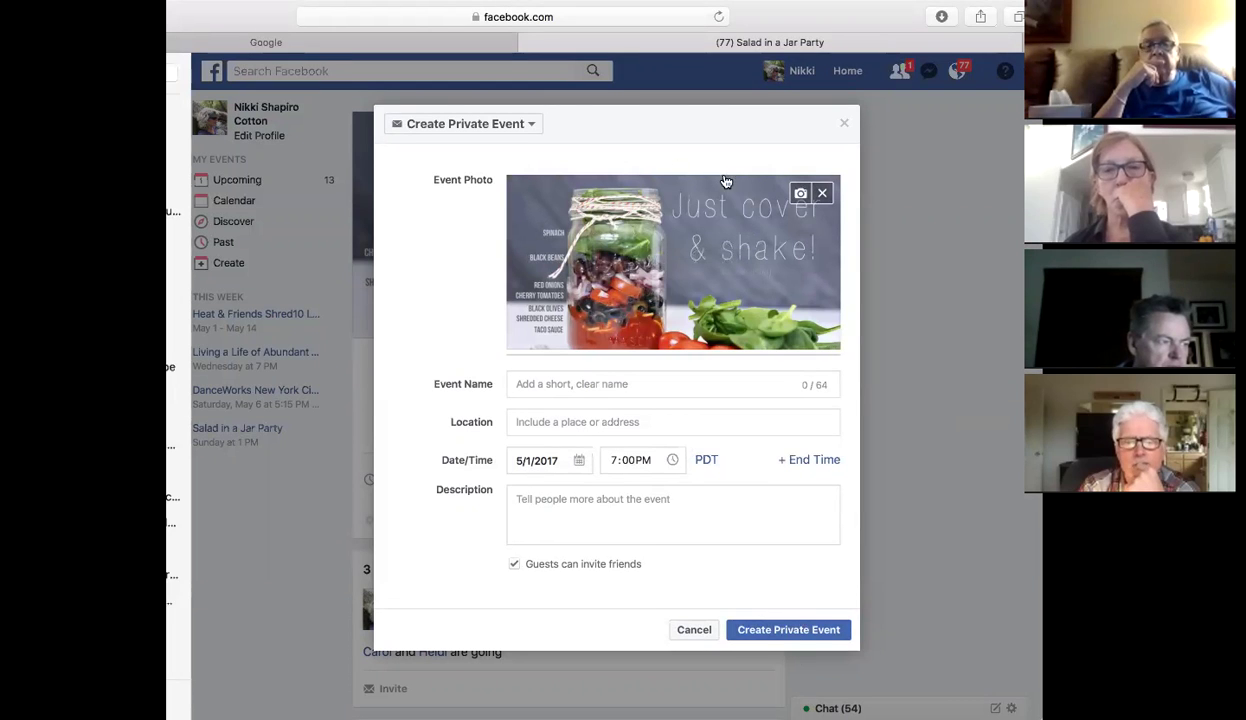
click(844, 123)
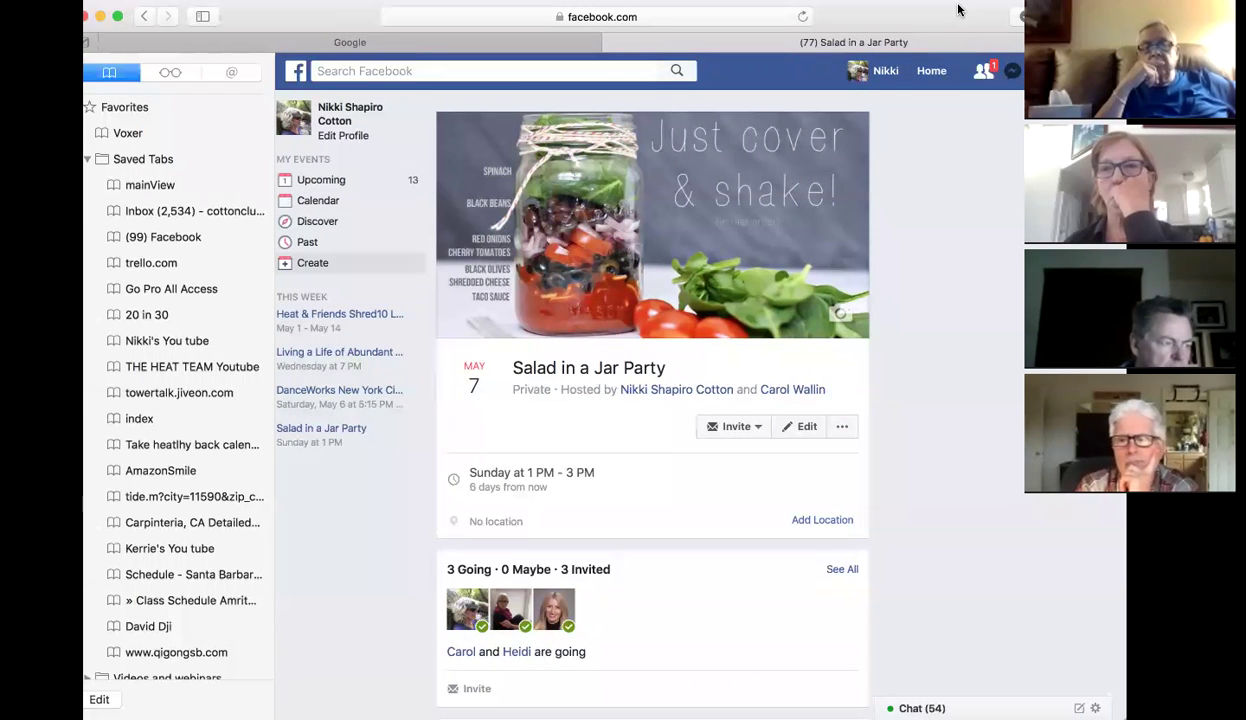
Search Facebook for "salad in a jar- distributor exchange" using the matching suggestion for "salad"
click(362, 71)
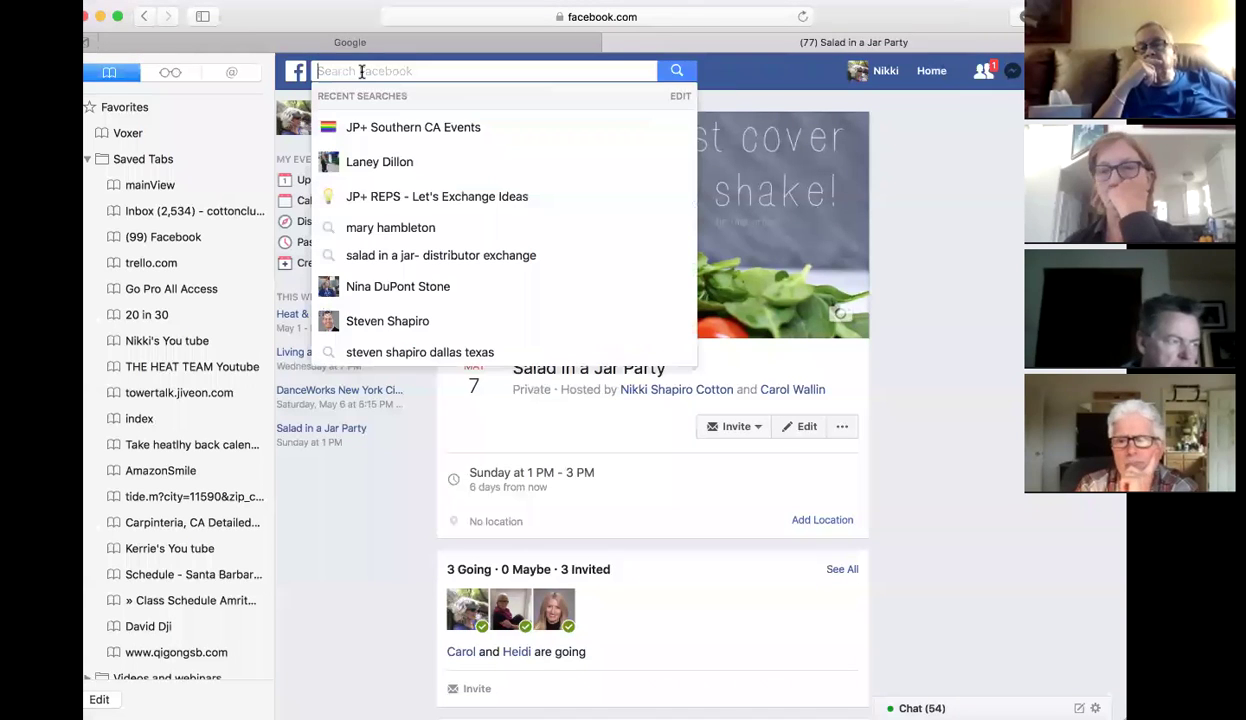
text(salad)
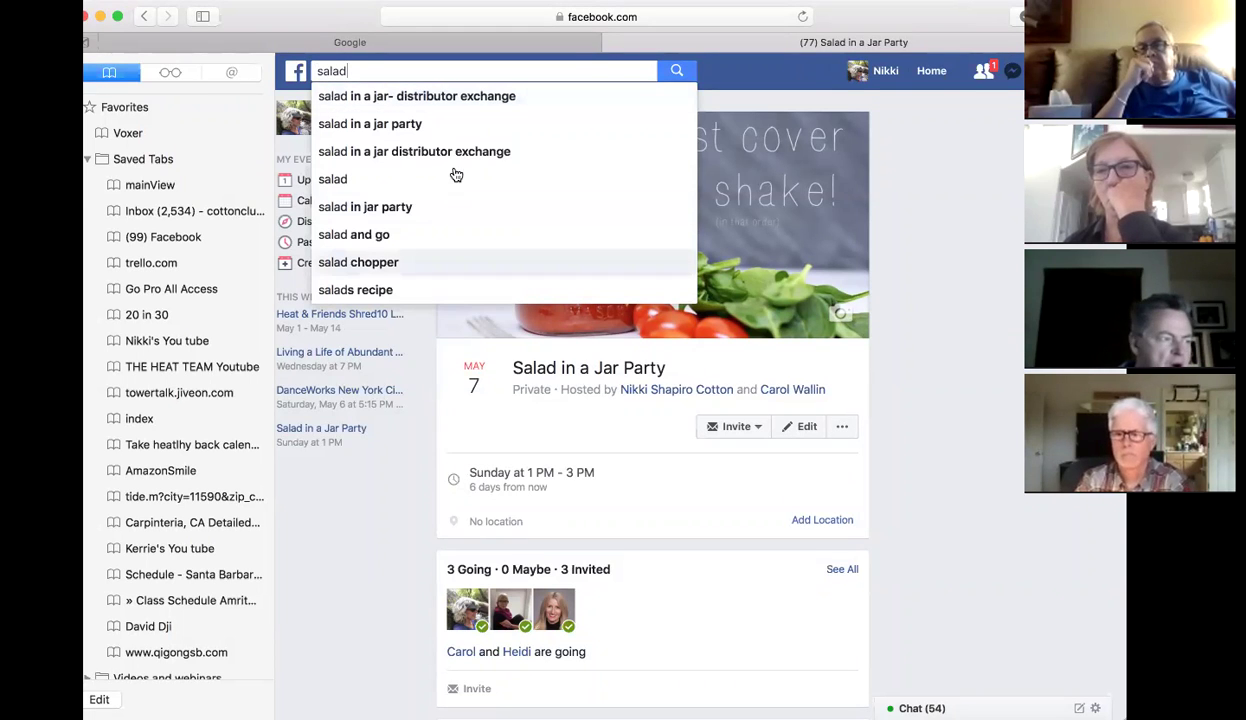
scroll(689, 508, down, 4)
scroll(689, 508, down, 17)
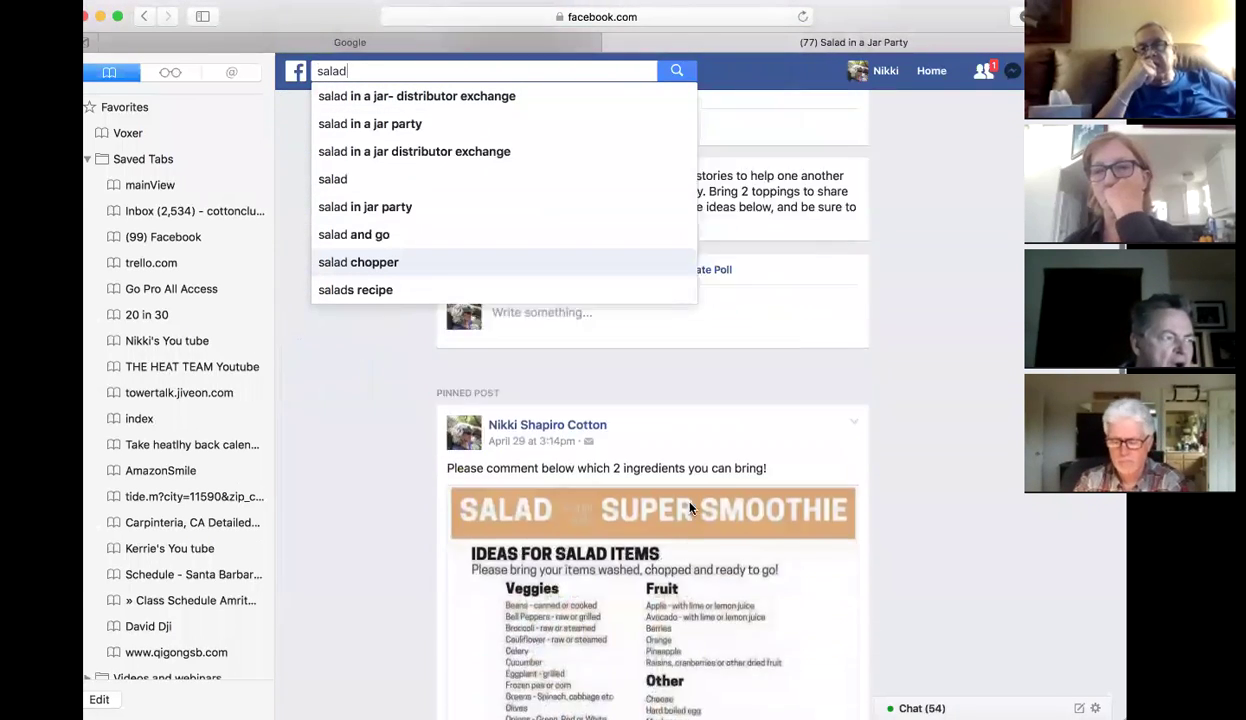
scroll(689, 508, up, 20)
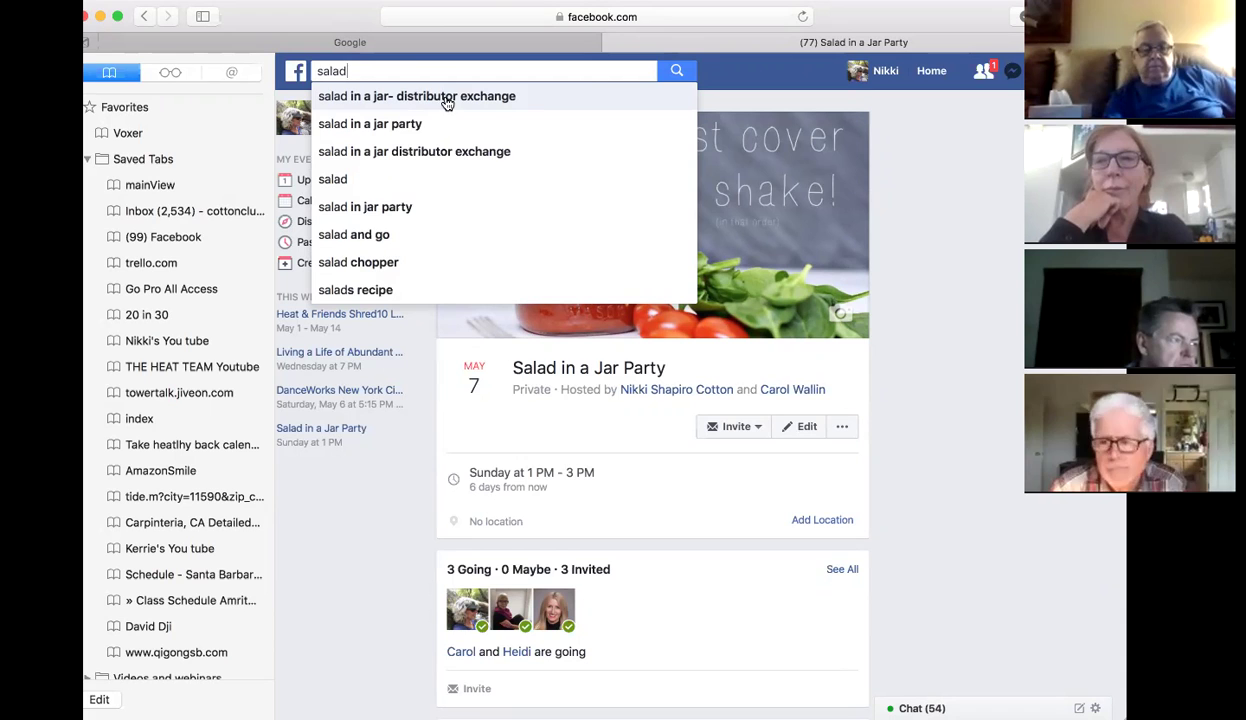
click(380, 98)
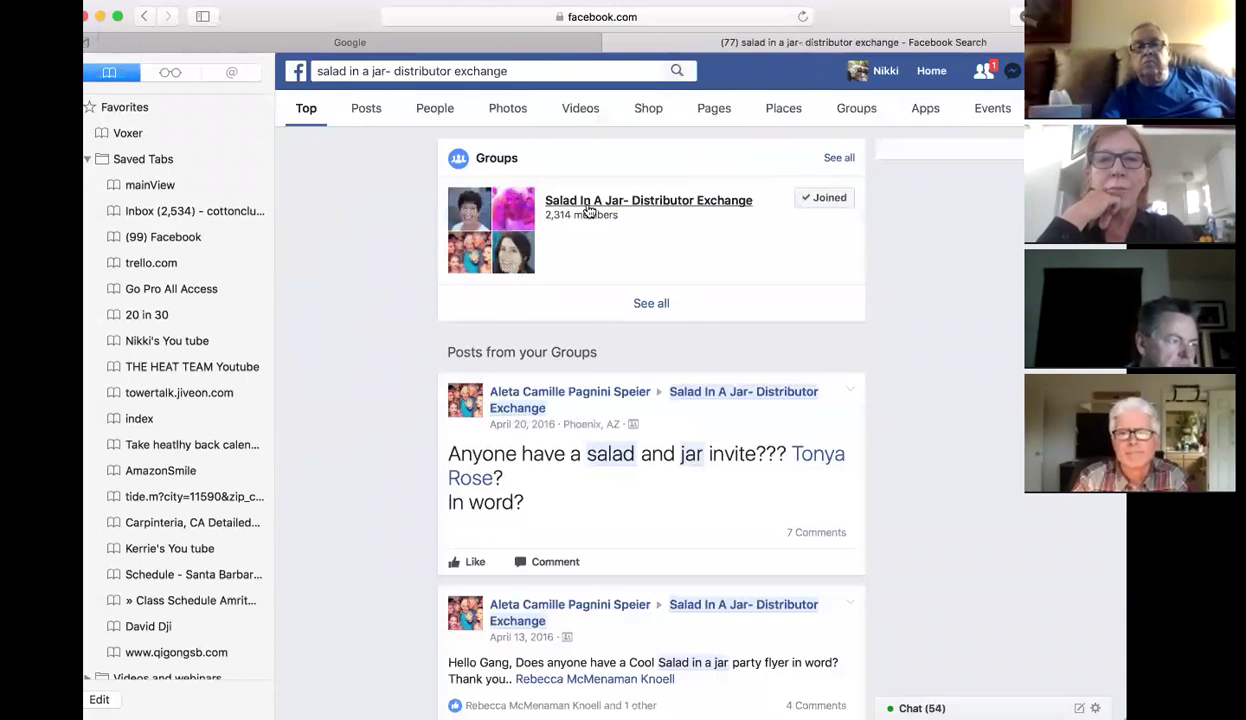
Open the Salad In A Jar- Distributor Exchange group and browse its discussion down to the Salad in a Jar Party event template post
scroll(588, 208, down, 3)
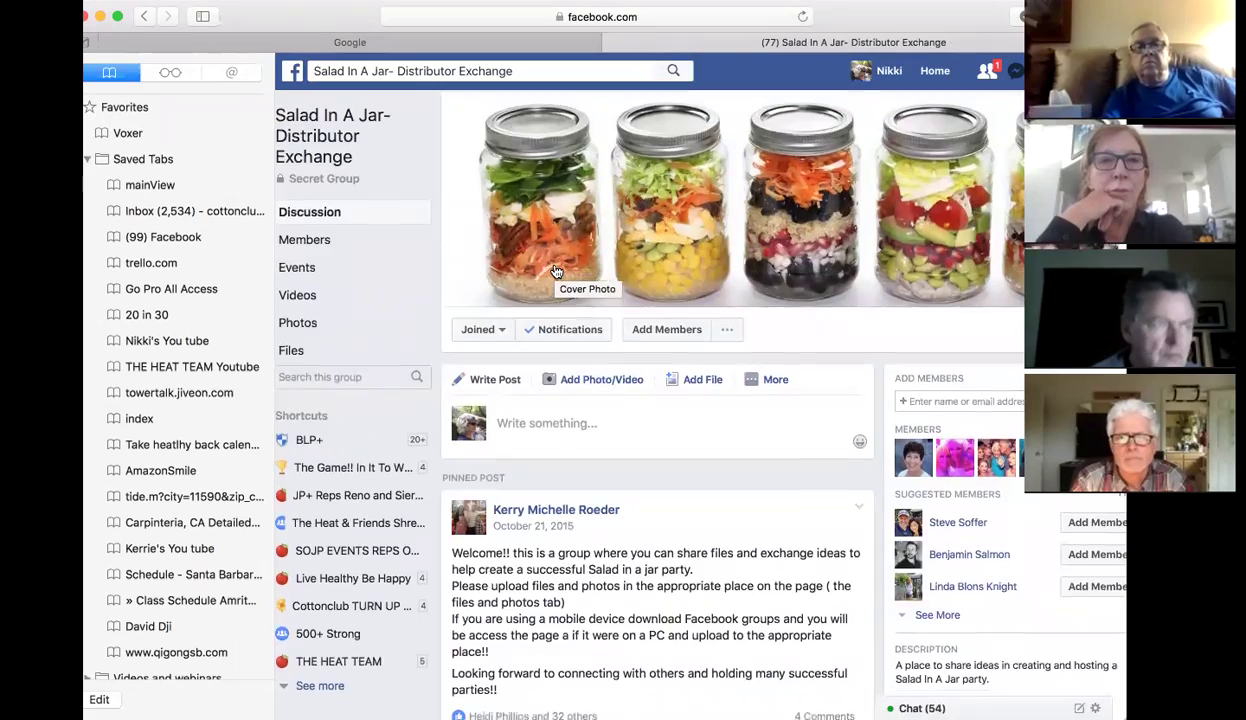
scroll(556, 272, right, 1)
scroll(556, 272, left, 1)
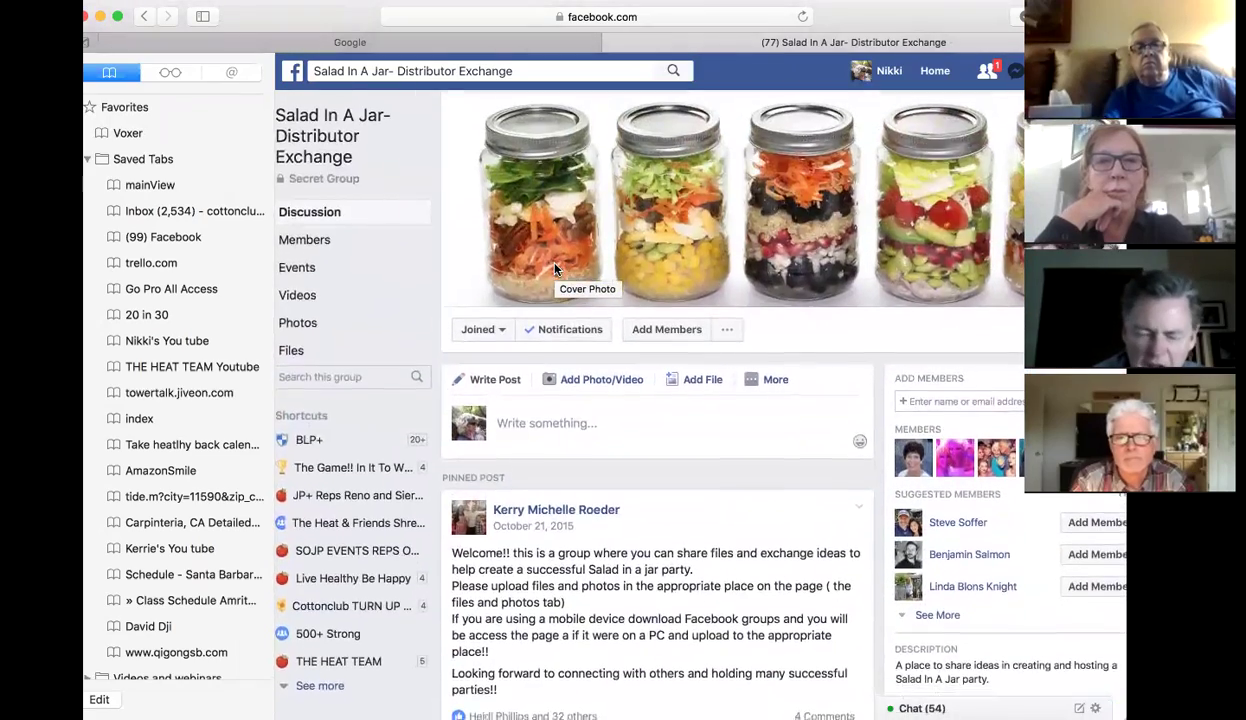
scroll(556, 270, right, 1)
scroll(556, 270, left, 1)
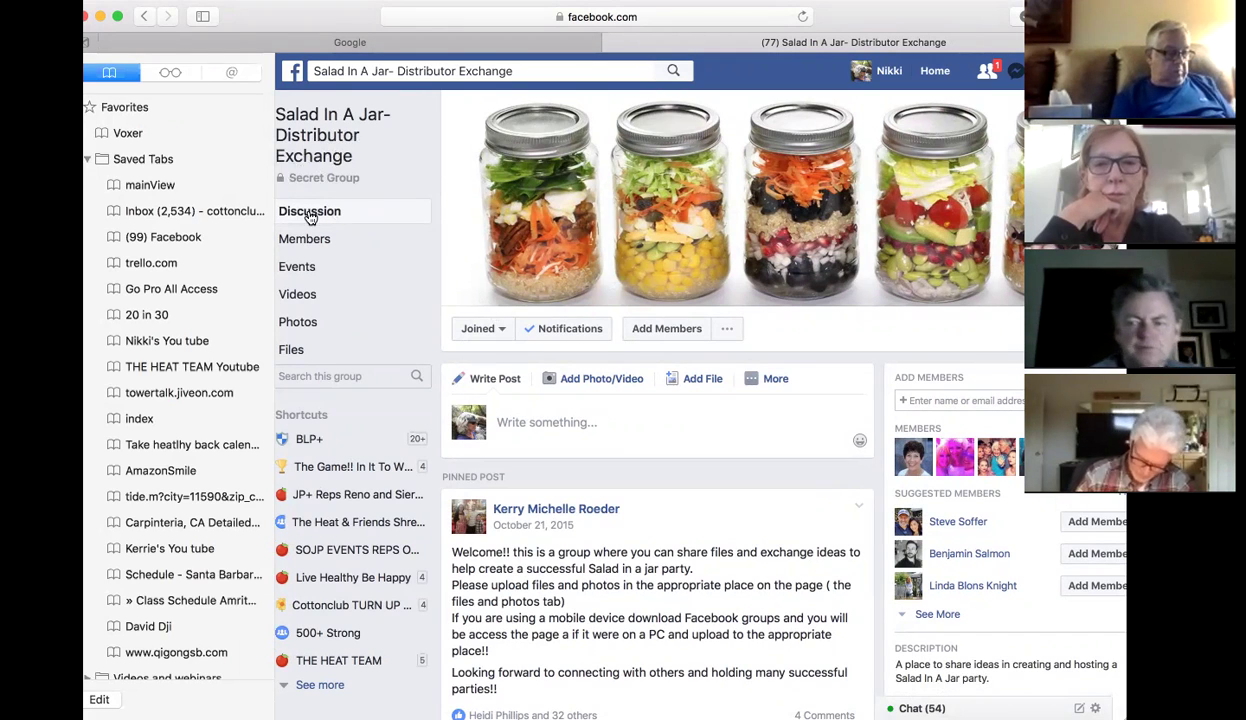
scroll(659, 611, down, 2)
scroll(659, 611, down, 10)
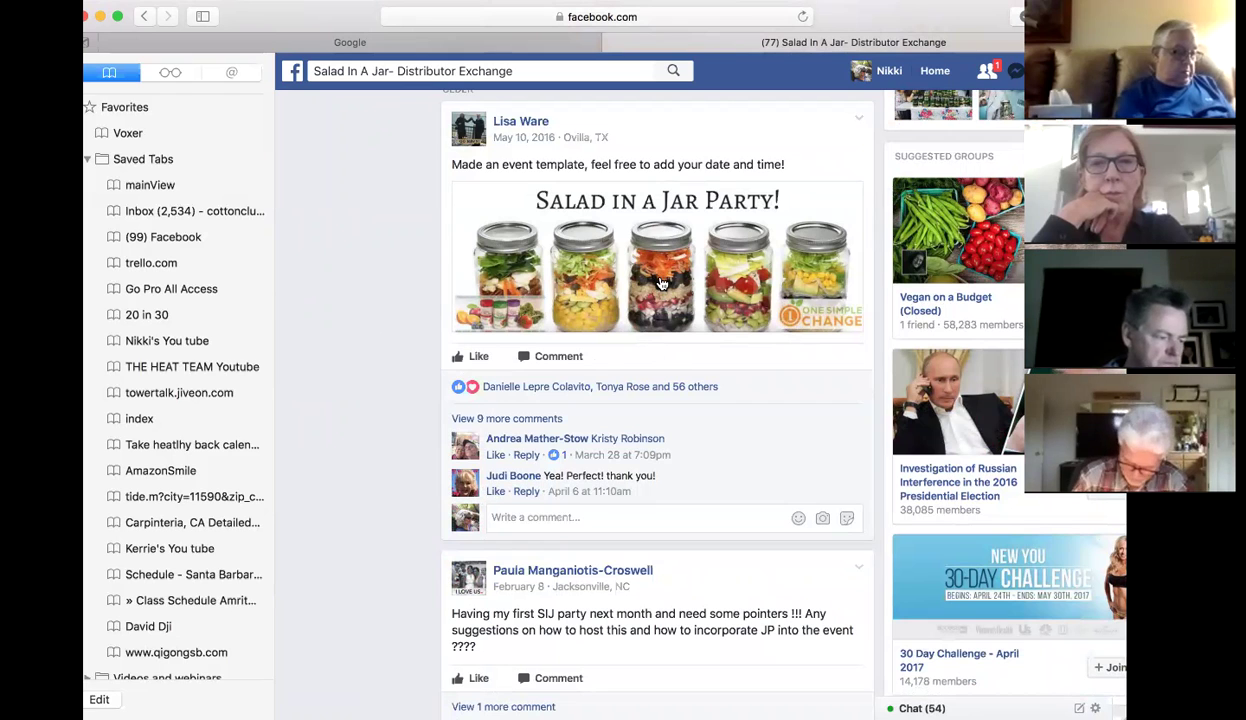
View the Salad in a Jar Party template photo enlarged, check the options for saving the image, and return to the group's posts
click(661, 284)
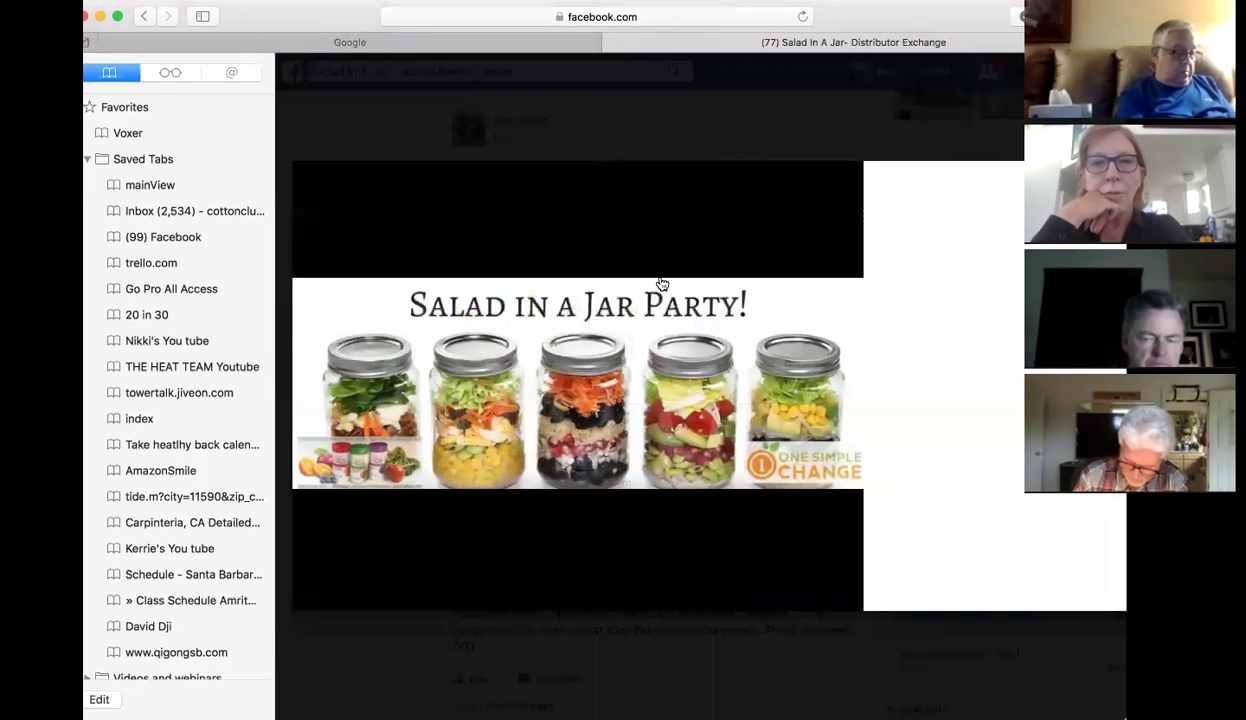
right_click(636, 384)
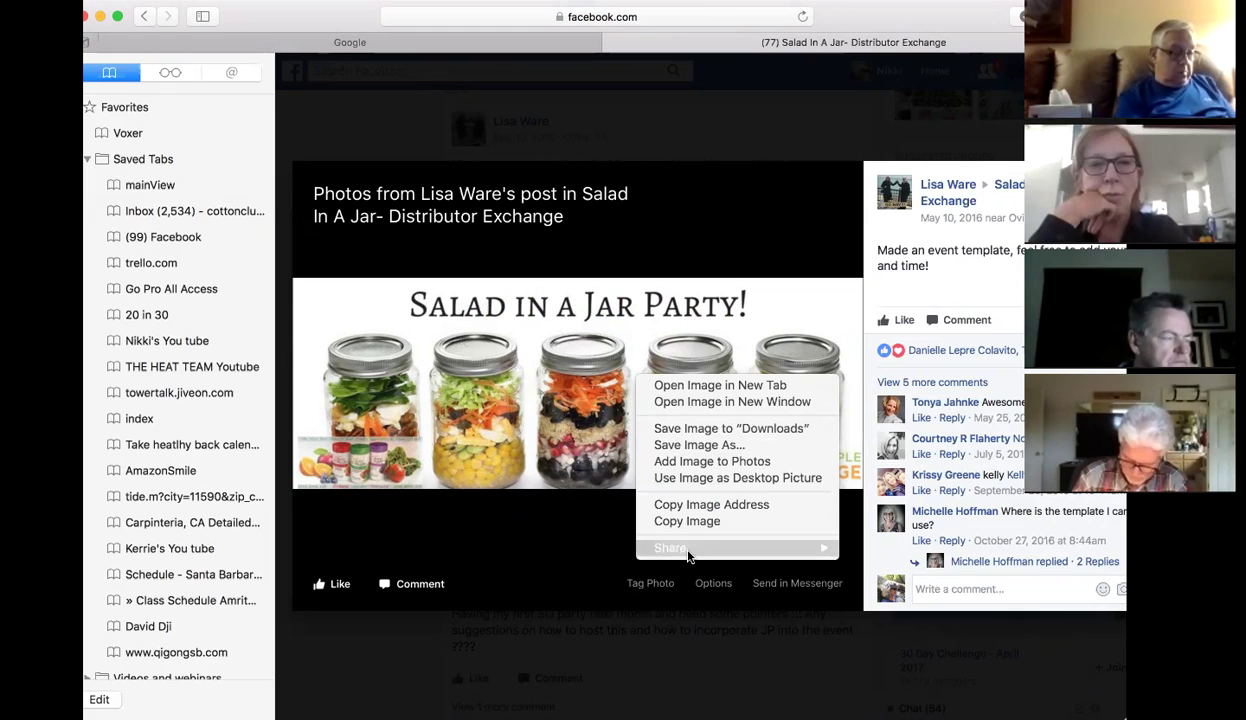
click(564, 557)
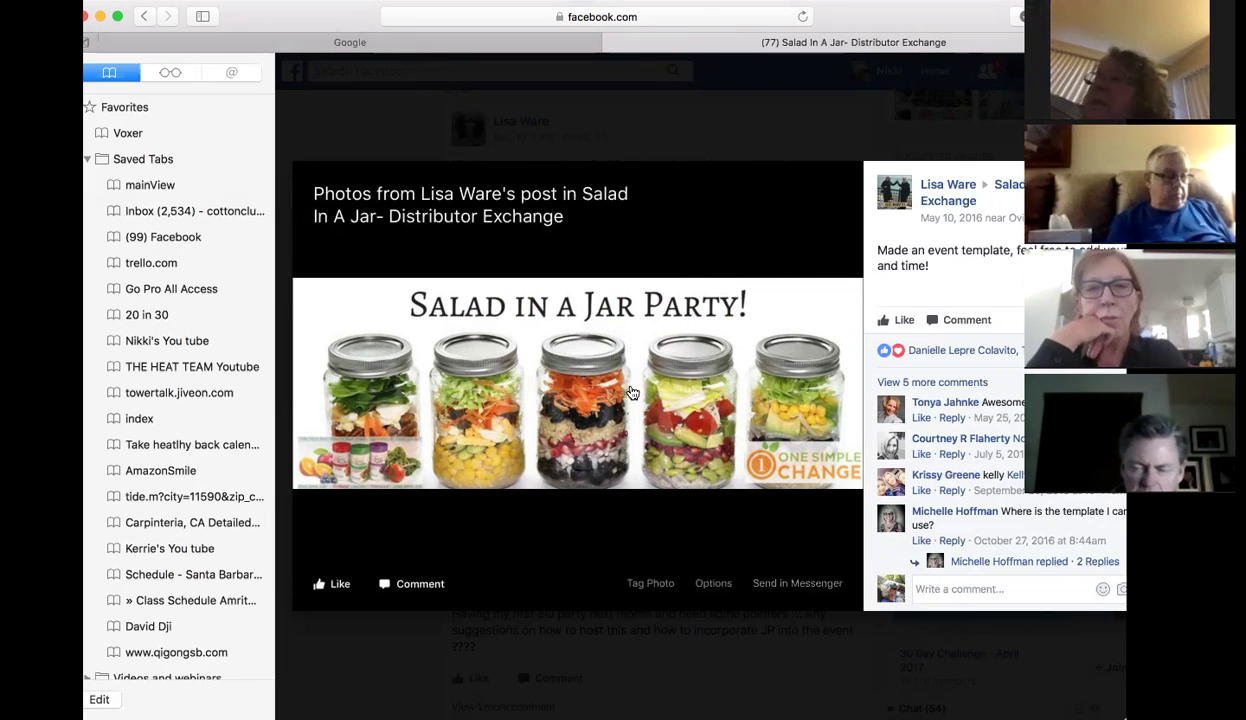
click(556, 139)
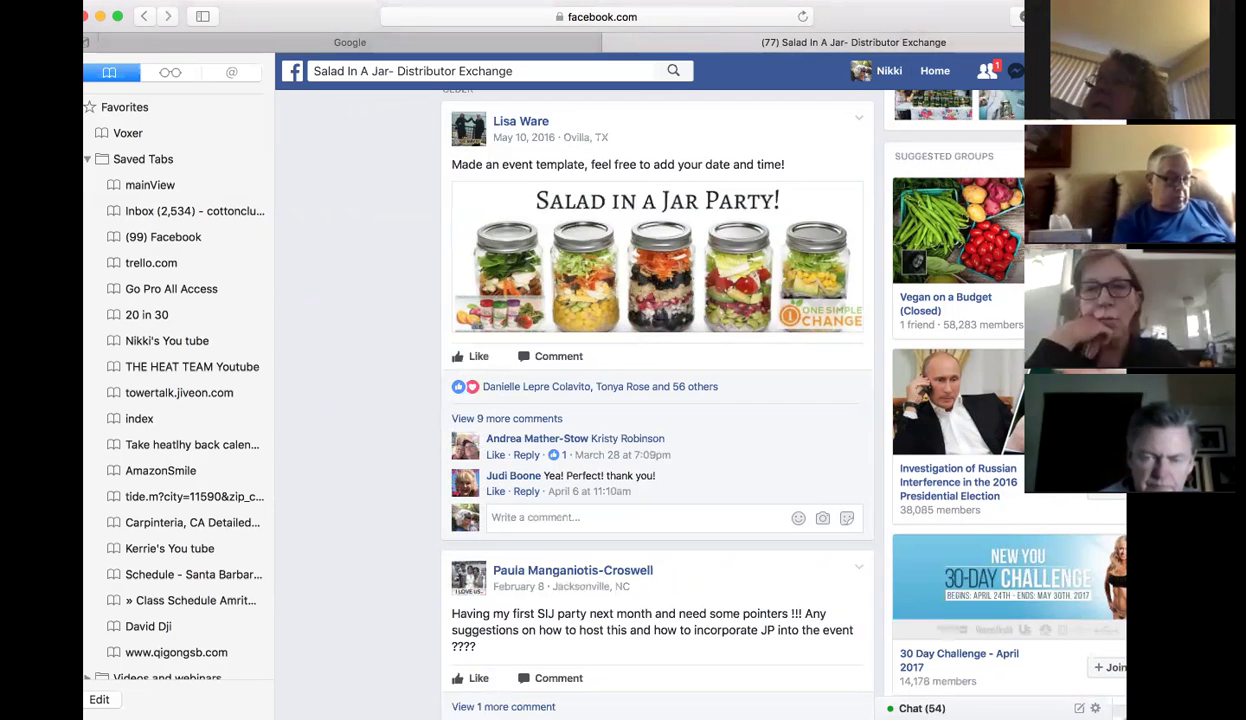